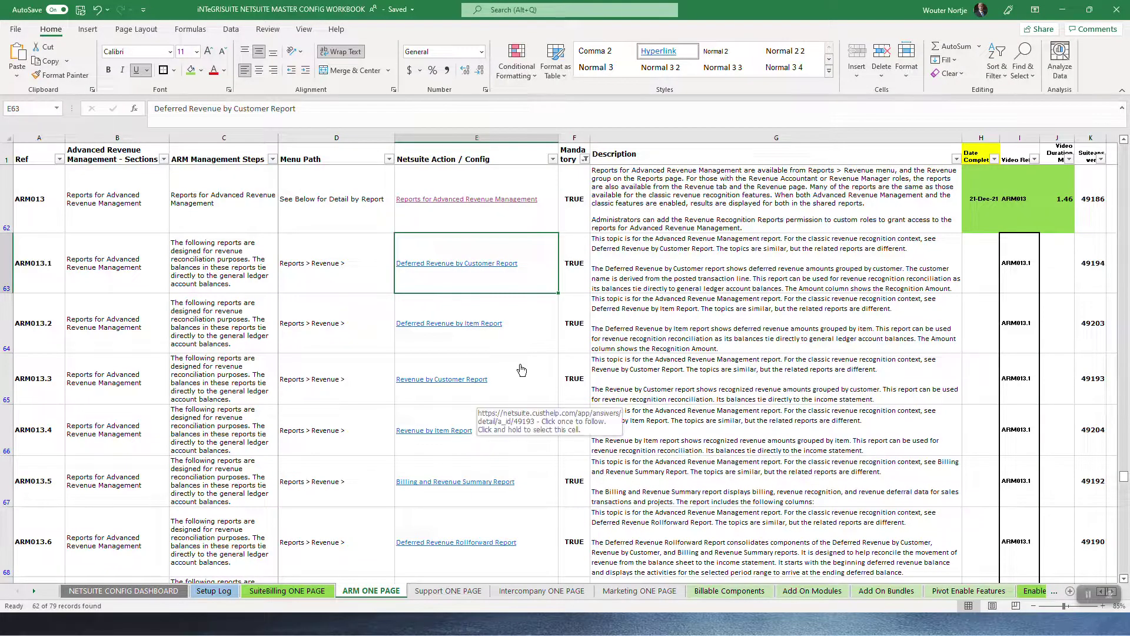
- In Excel, review the Reports for Advanced Revenue Management entry and its eight reconciliation report rows
{"action": "key", "text": "Up"}
{"action": "key", "text": "Right"}
{"action": "key", "text": "Right"}
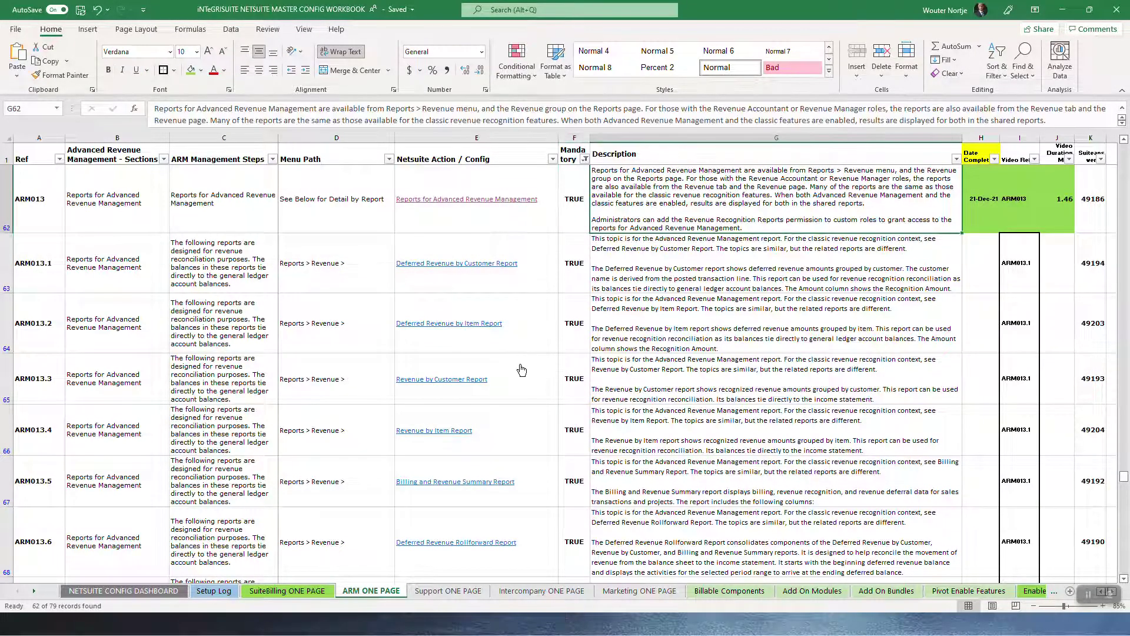
{"action": "key", "text": "Left"}
{"action": "key", "text": "Left"}
{"action": "key", "text": "Down"}
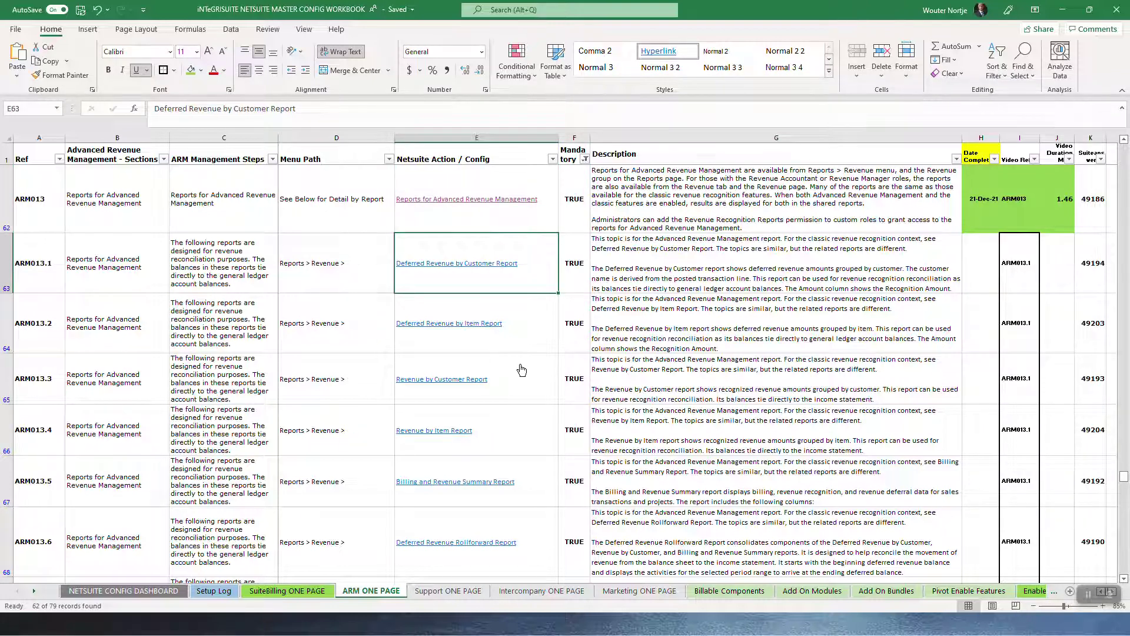
{"action": "key", "text": "shift+Down"}
{"action": "key", "text": "shift+Down"}
{"action": "key", "text": "shift+Down"}
{"action": "key", "text": "shift+Down"}
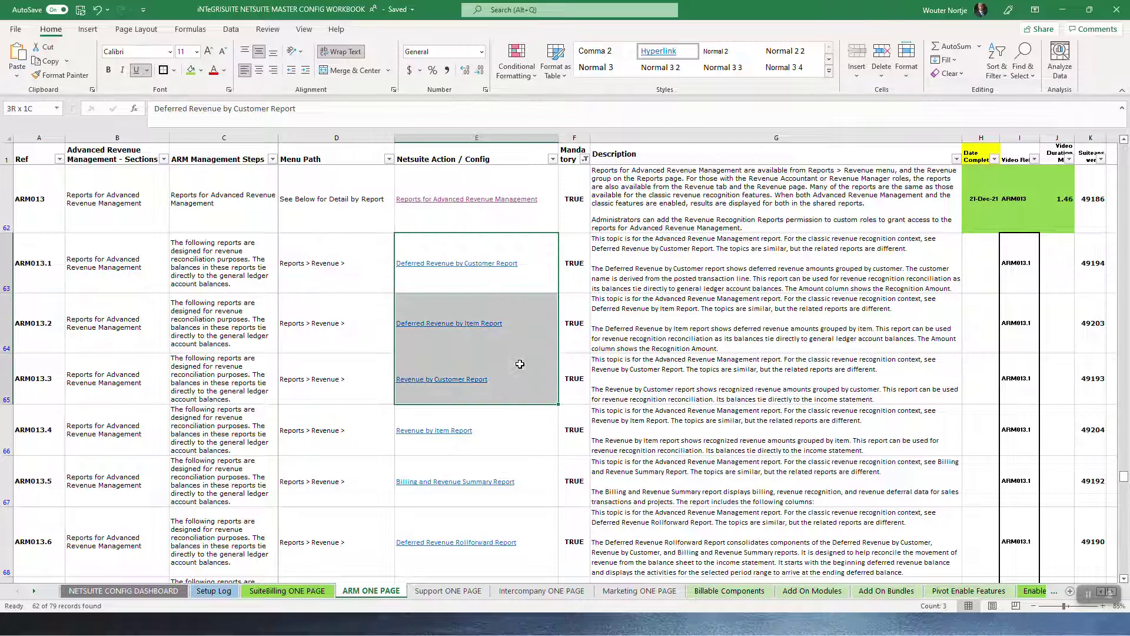
{"action": "key", "text": "shift+Down"}
{"action": "key", "text": "shift+Down"}
{"action": "key", "text": "shift+Down"}
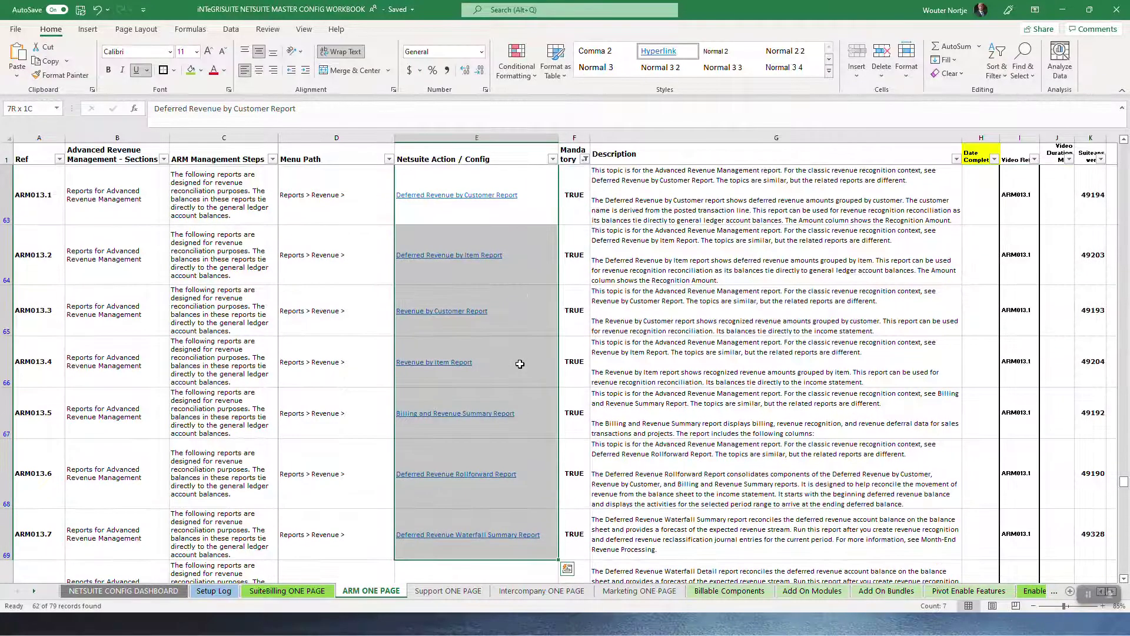
{"action": "key", "text": "shift+Right"}
{"action": "key", "text": "shift+Right"}
{"action": "key", "text": "shift+Right"}
{"action": "key", "text": "shift+Right"}
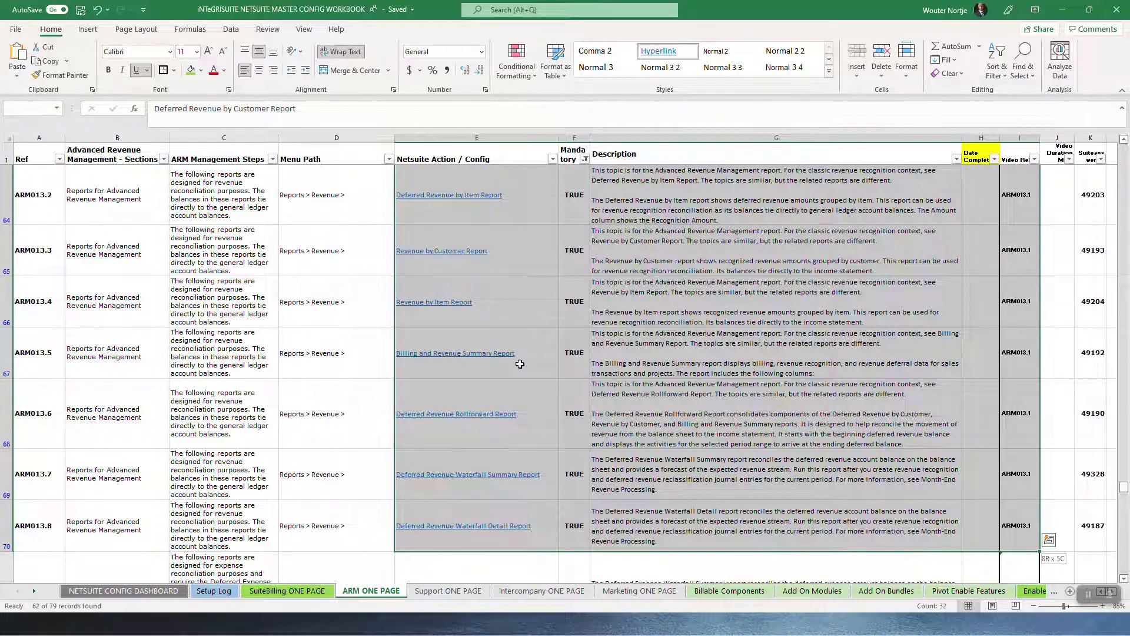
{"action": "key", "text": "shift+Left"}
{"action": "key", "text": "shift+Left"}
{"action": "key", "text": "shift+Left"}
{"action": "key", "text": "shift+Left"}
{"action": "key", "text": "Up"}
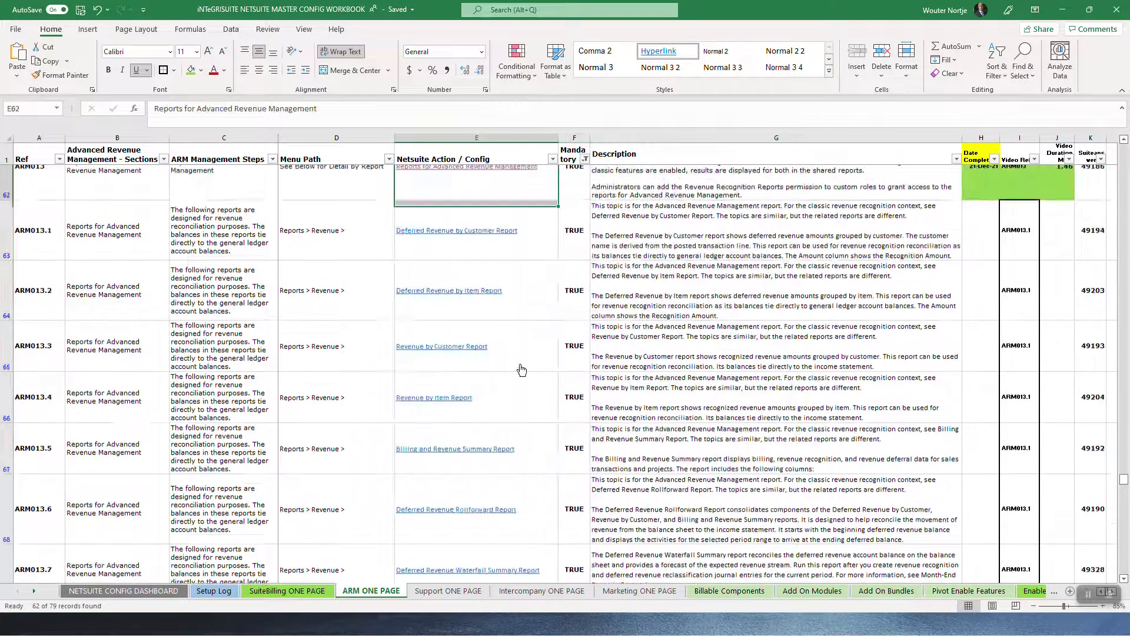
{"action": "scroll", "coordinate": [521, 369], "scroll_direction": "up", "scroll_amount": 1}
- Bring up the SuiteAnswers article and scroll to its list of reconciliation reports
{"action": "key", "text": "alt+Tab"}
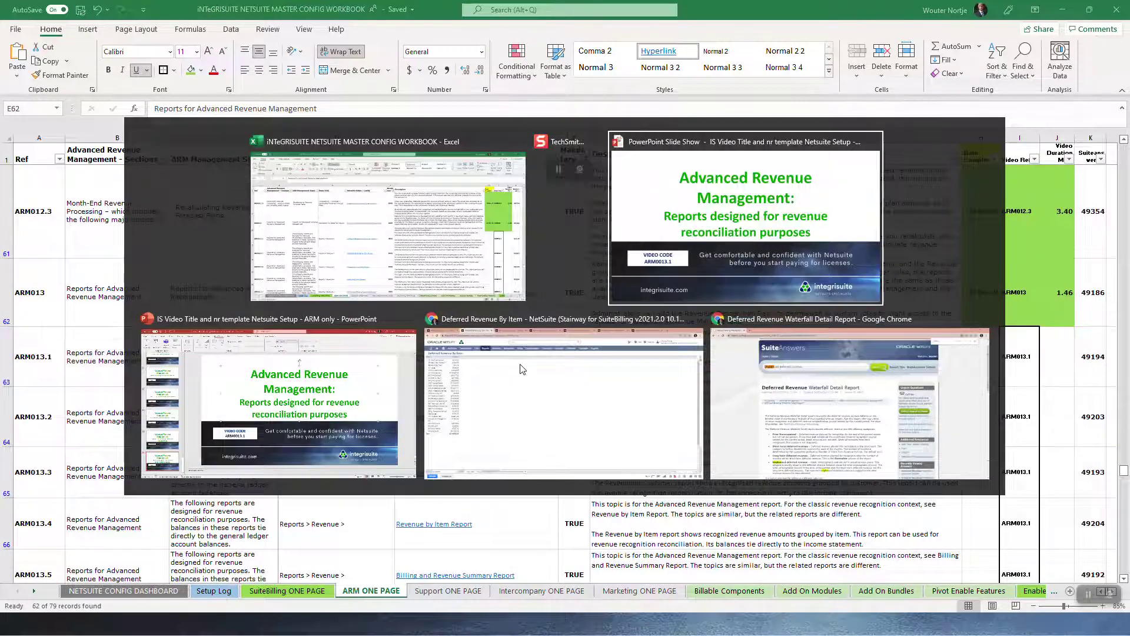
{"action": "key", "text": "alt+Tab"}
{"action": "key", "text": "alt+Tab"}
{"action": "key", "text": "alt+Tab"}
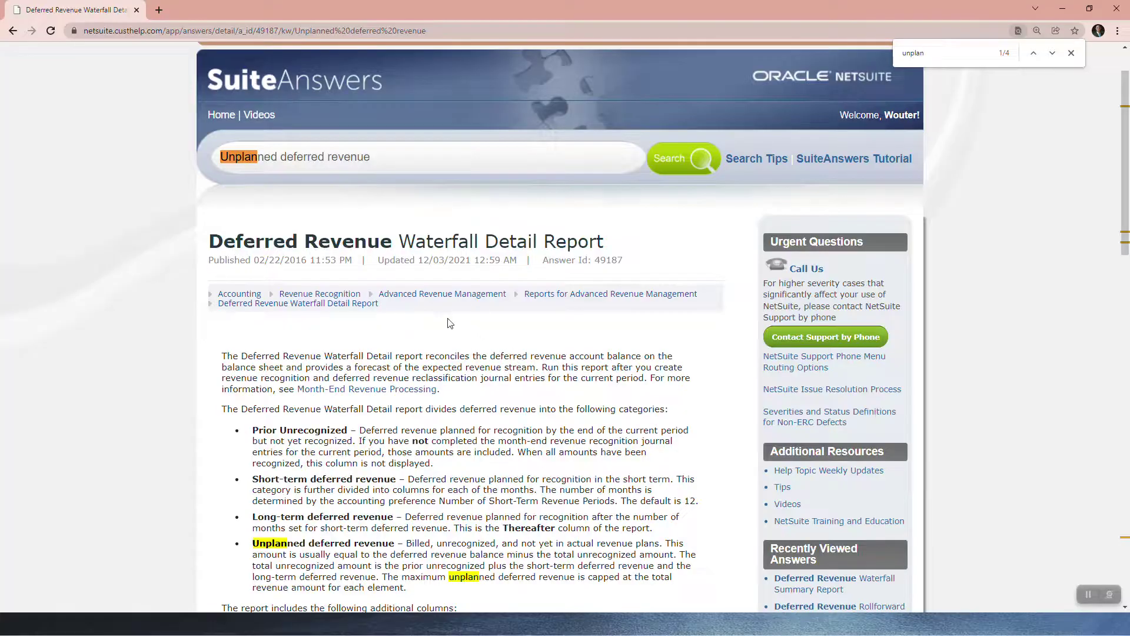
{"action": "key", "text": "alt+Tab"}
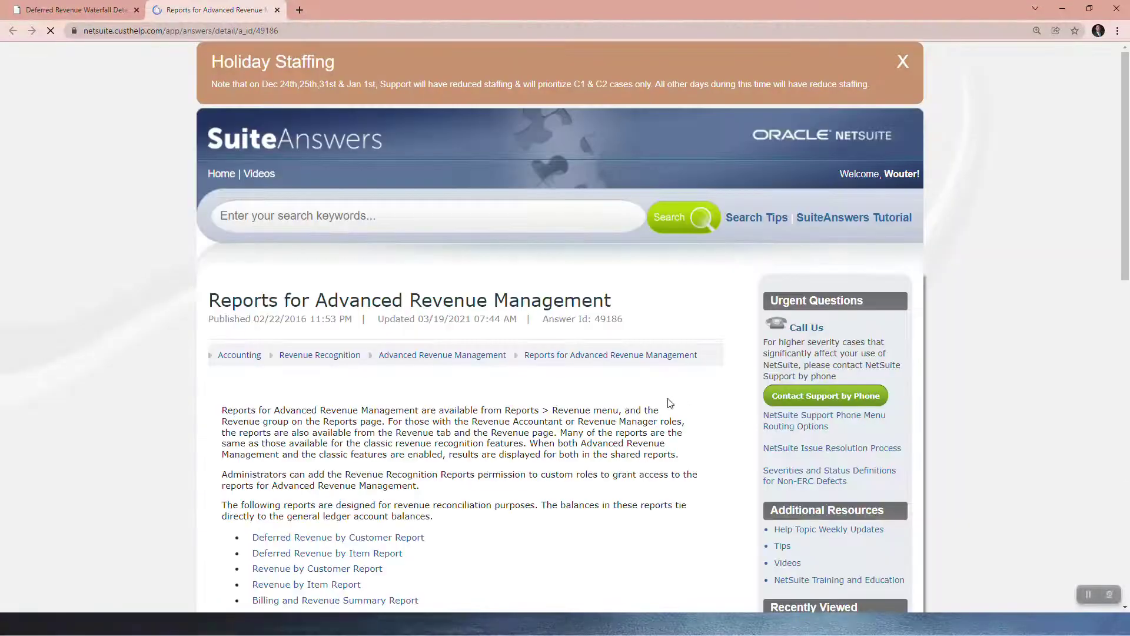
{"action": "scroll", "coordinate": [669, 403], "scroll_direction": "down", "scroll_amount": 2}
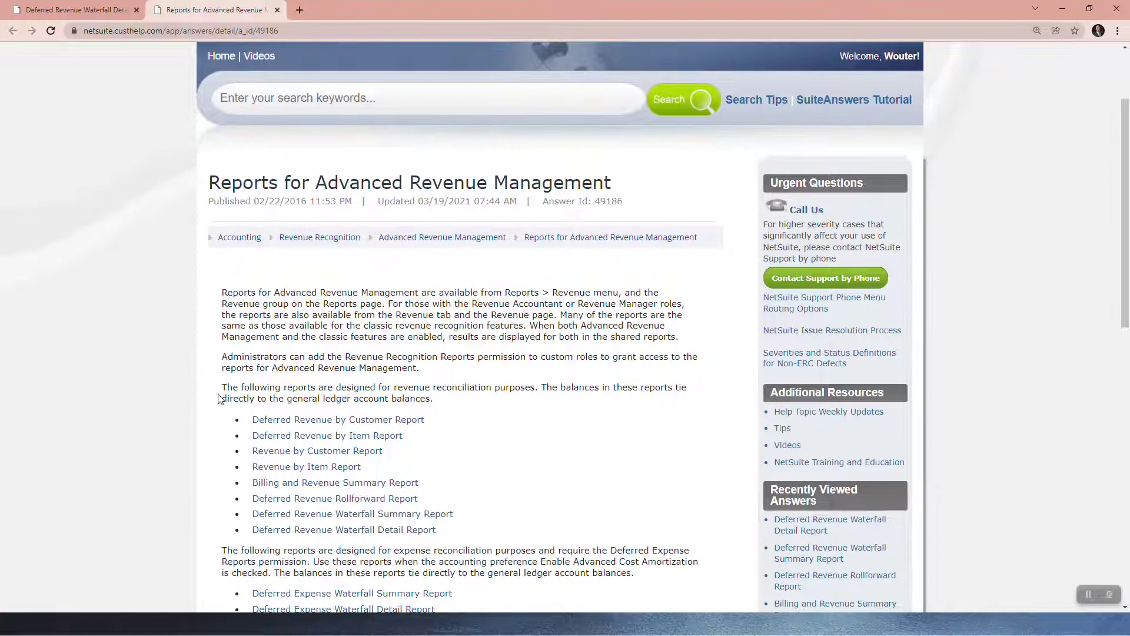
{"action": "scroll", "coordinate": [256, 391], "scroll_direction": "down", "scroll_amount": 5}
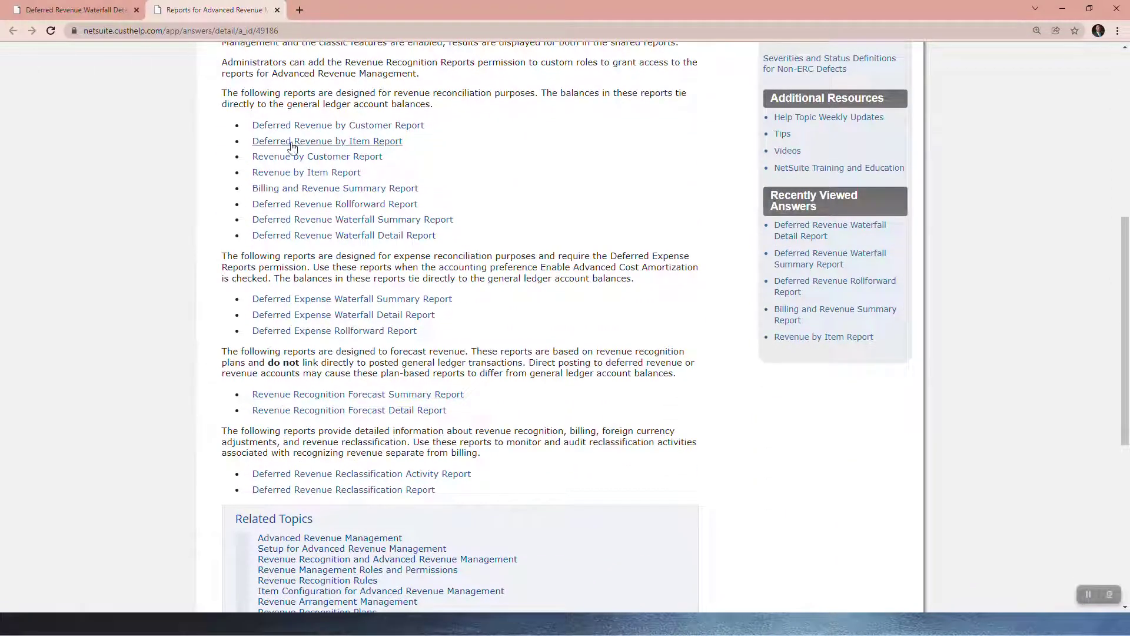
{"action": "scroll", "coordinate": [324, 457], "scroll_direction": "up", "scroll_amount": 1}
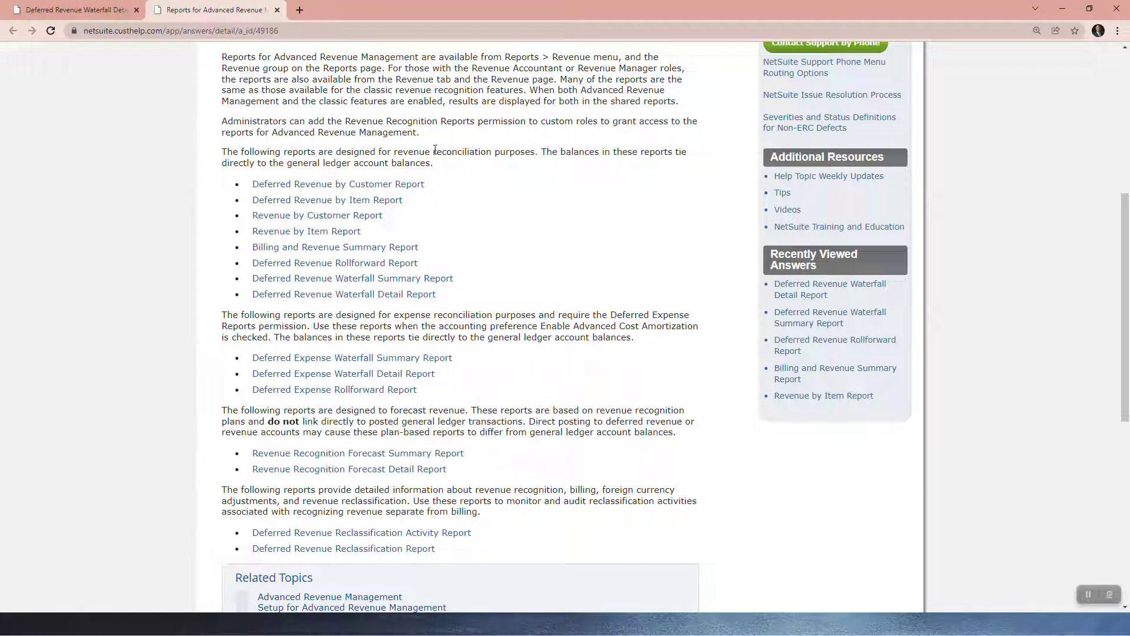
- Step through the eight reconciliation reports, Deferred Revenue by Customer through Waterfall Detail, on ARM ONE PAGE
{"action": "key", "text": "alt+Tab"}
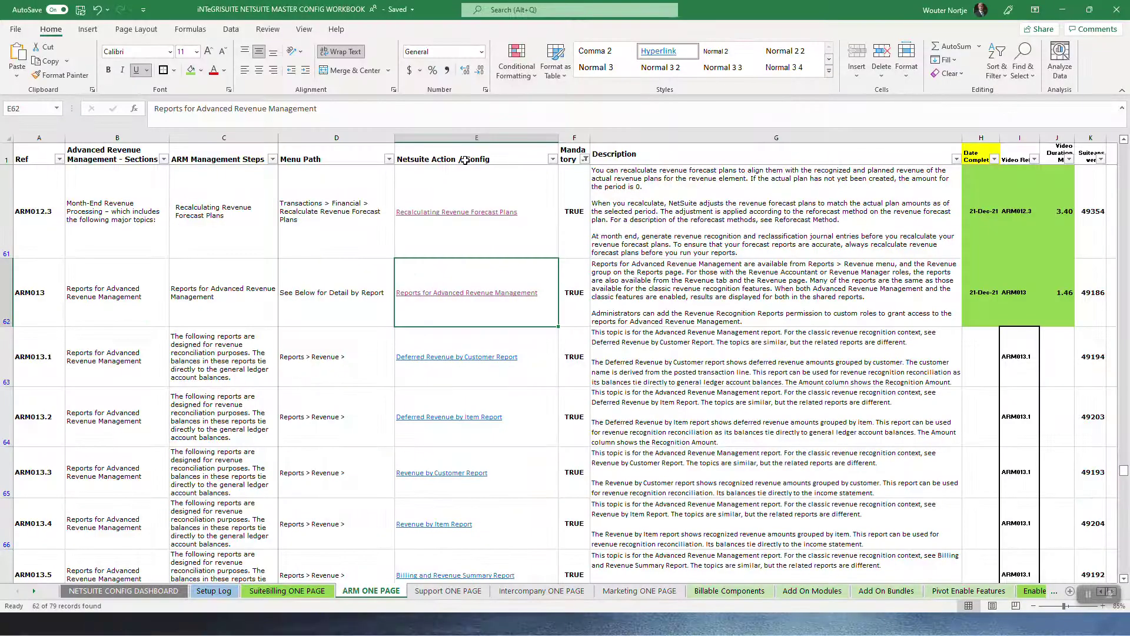
{"action": "key", "text": "Down"}
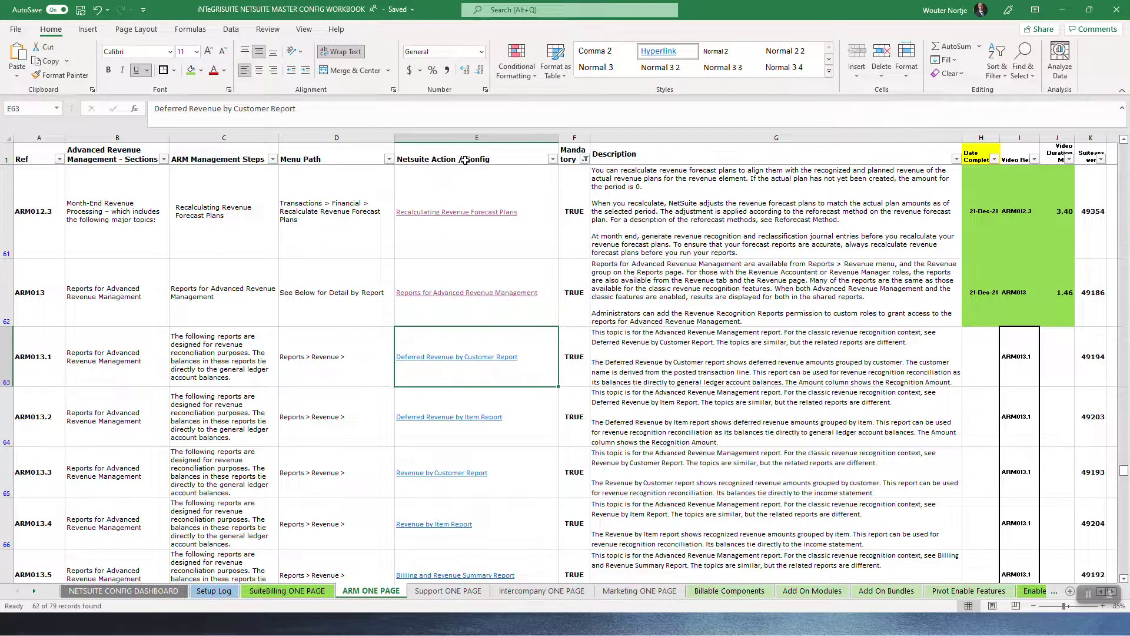
{"action": "key", "text": "Down"}
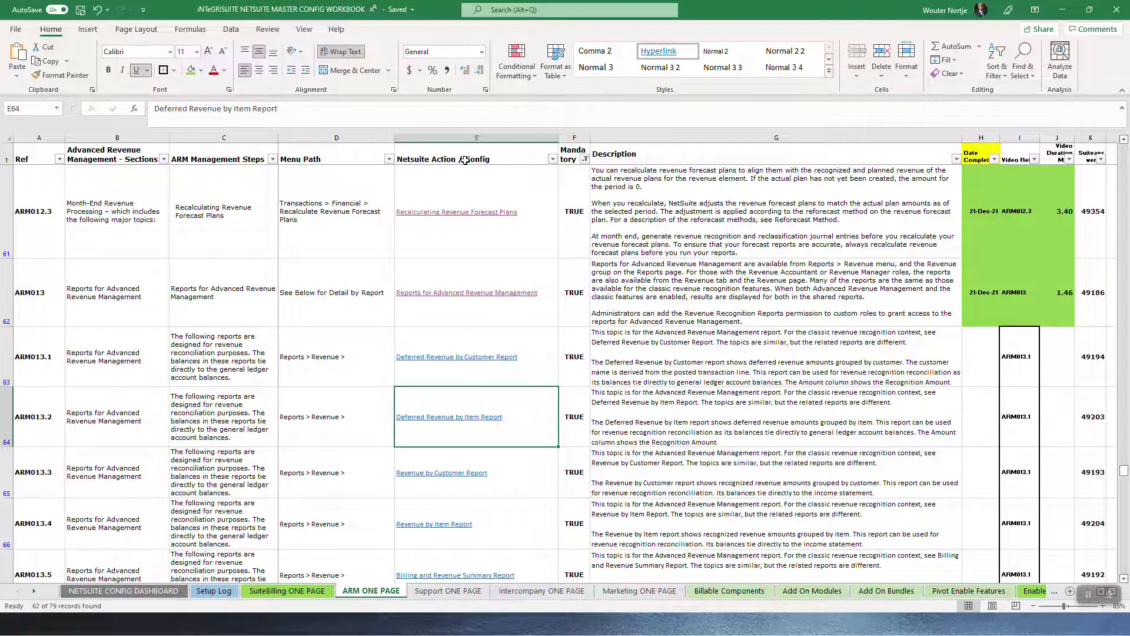
{"action": "key", "text": "Down"}
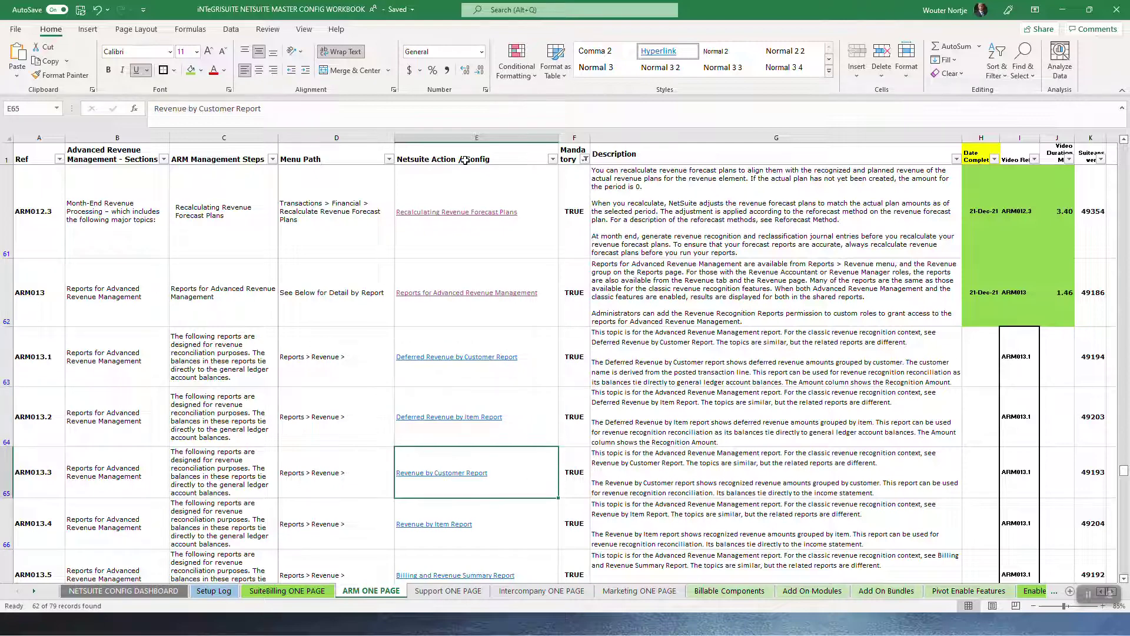
{"action": "key", "text": "Down"}
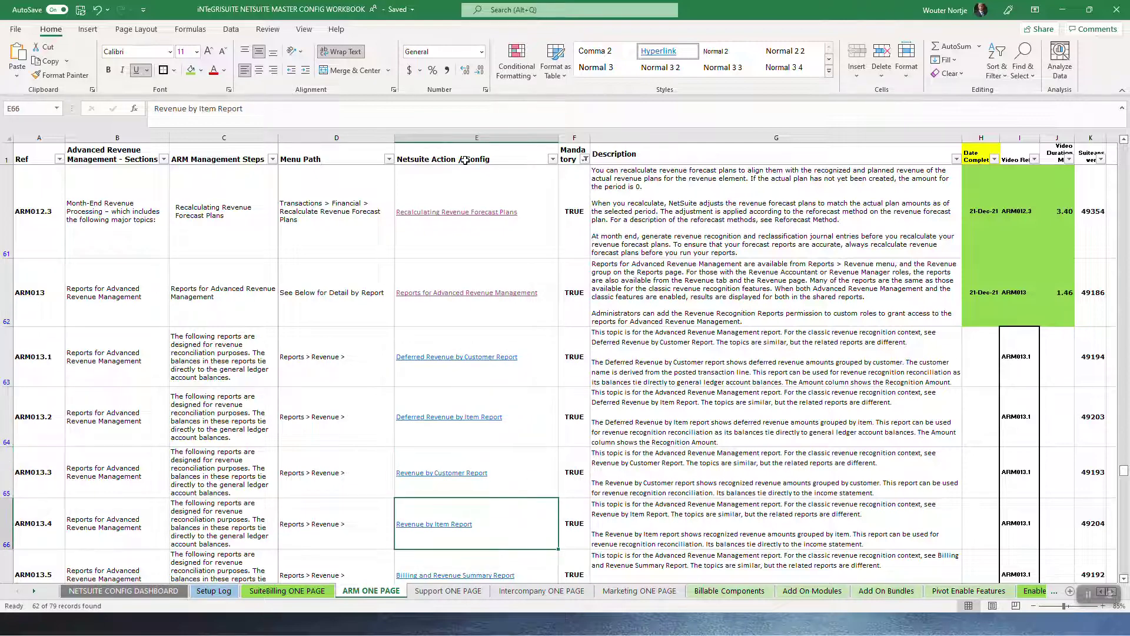
{"action": "key", "text": "Down"}
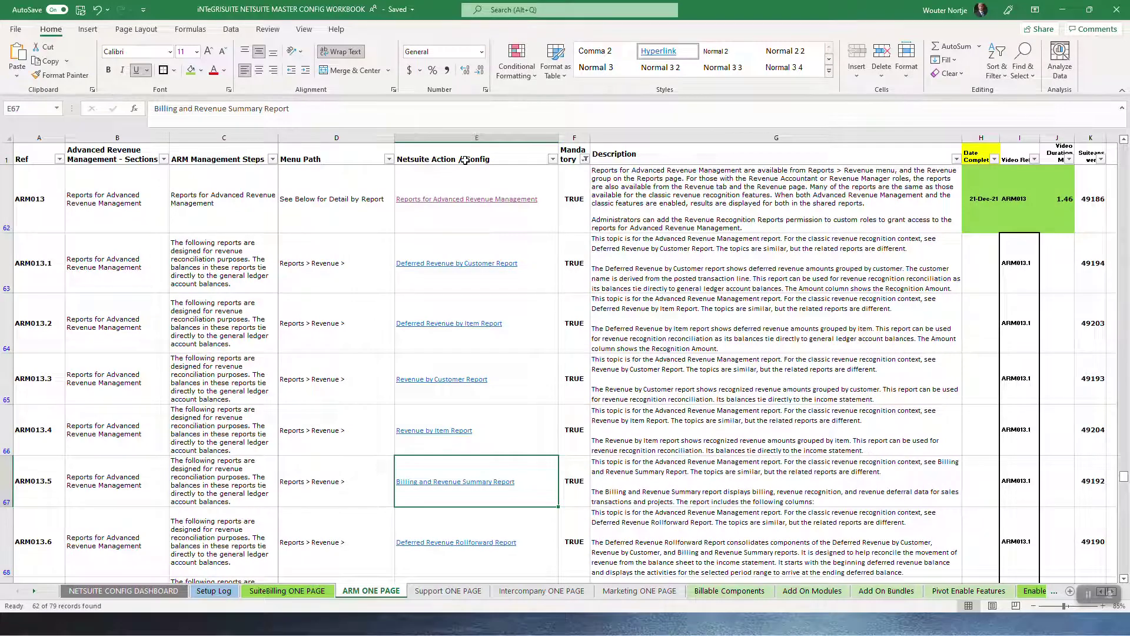
{"action": "key", "text": "Down"}
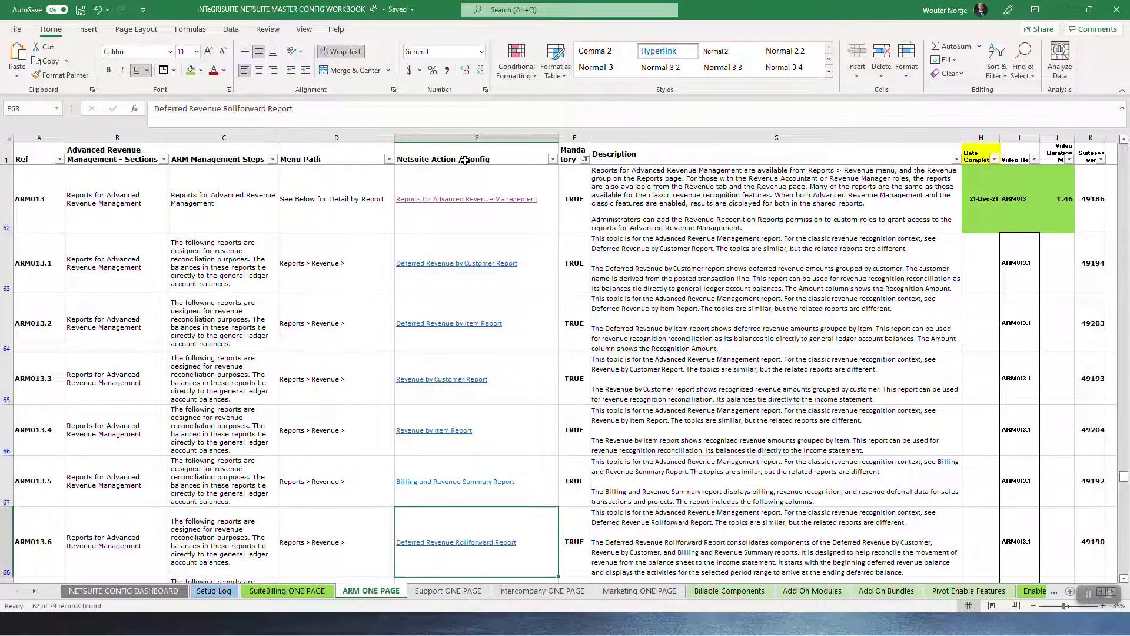
{"action": "key", "text": "Down"}
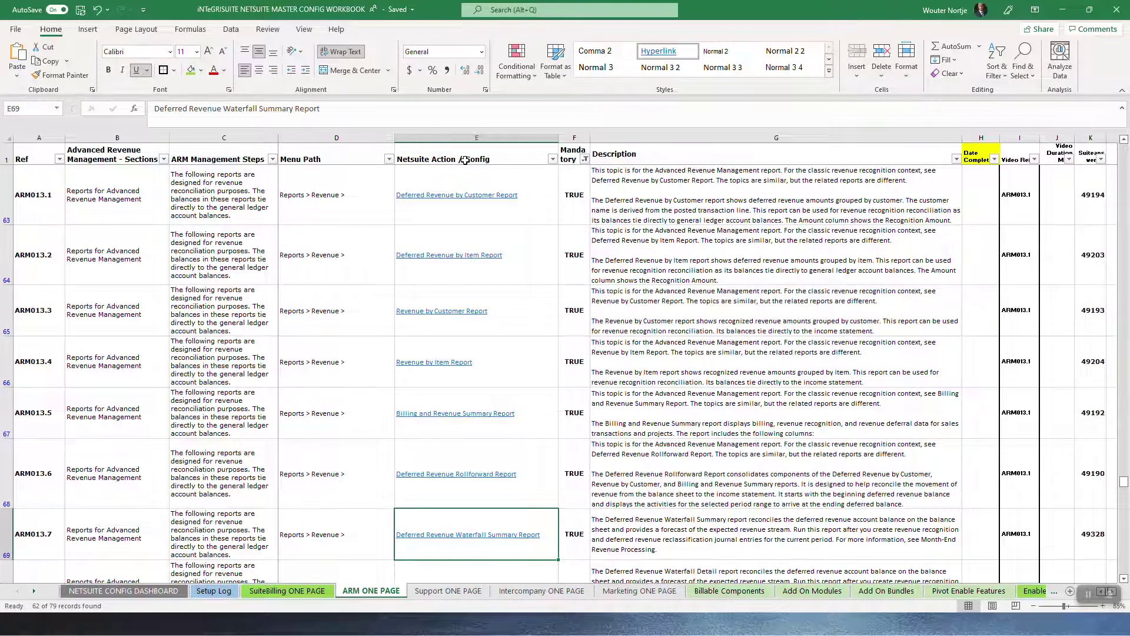
{"action": "key", "text": "Down"}
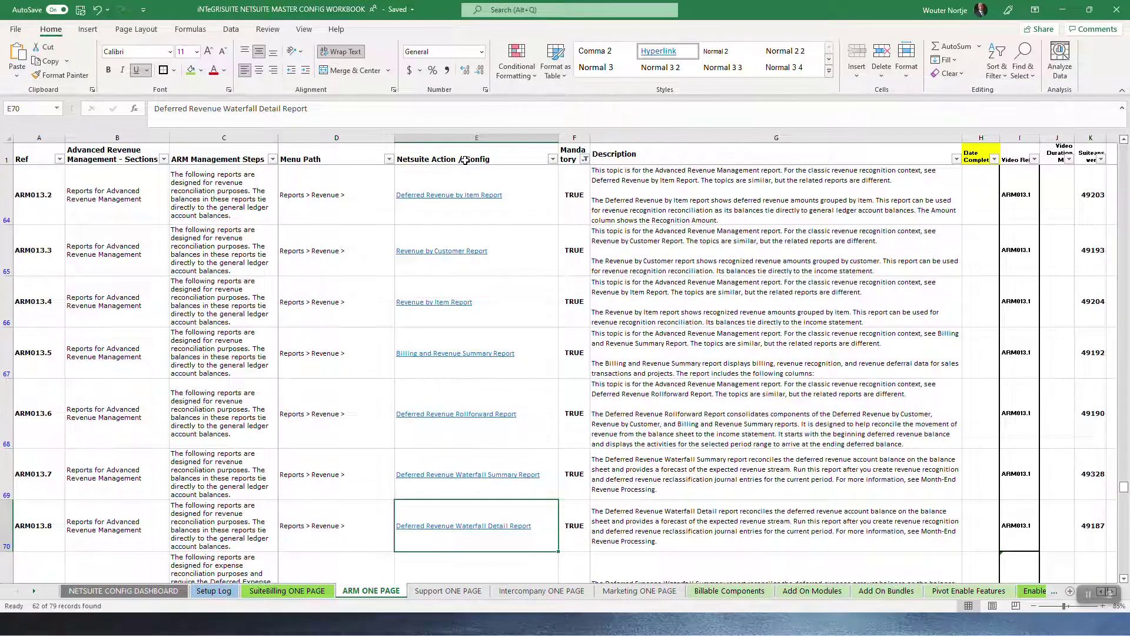
- Select the Reports > Revenue menu path cells for the listed reports in column D
{"action": "key", "text": "Left"}
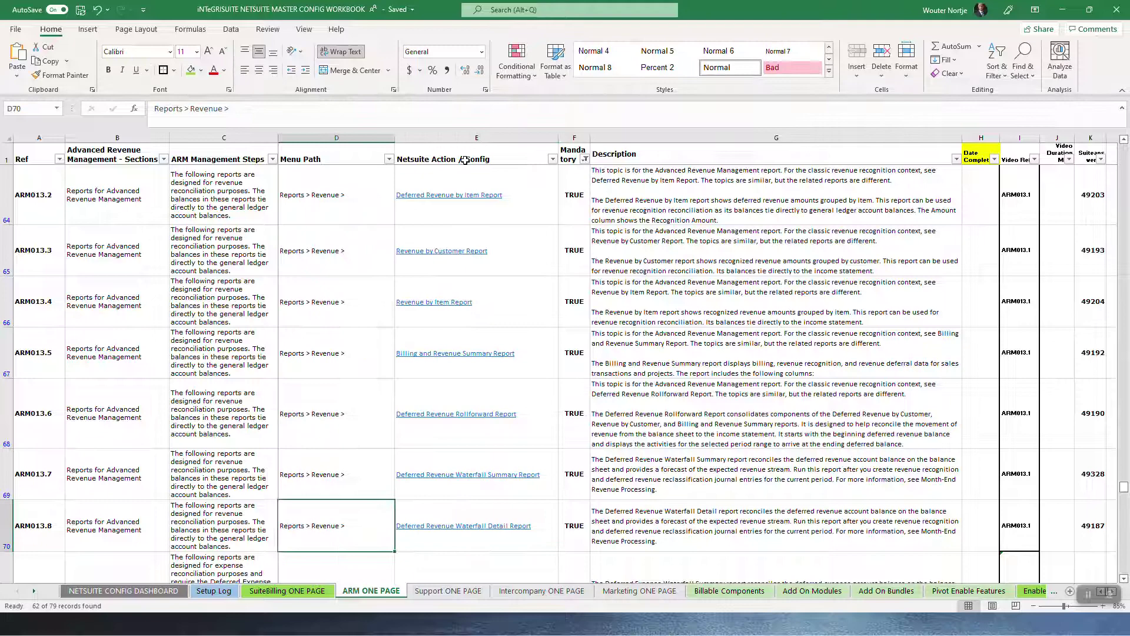
{"action": "key", "text": "shift+Up"}
{"action": "key", "text": "shift+Up"}
{"action": "key", "text": "shift+Up"}
{"action": "key", "text": "shift+Up"}
{"action": "key", "text": "shift+Up"}
{"action": "key", "text": "shift+Up"}
{"action": "key", "text": "shift+Up"}
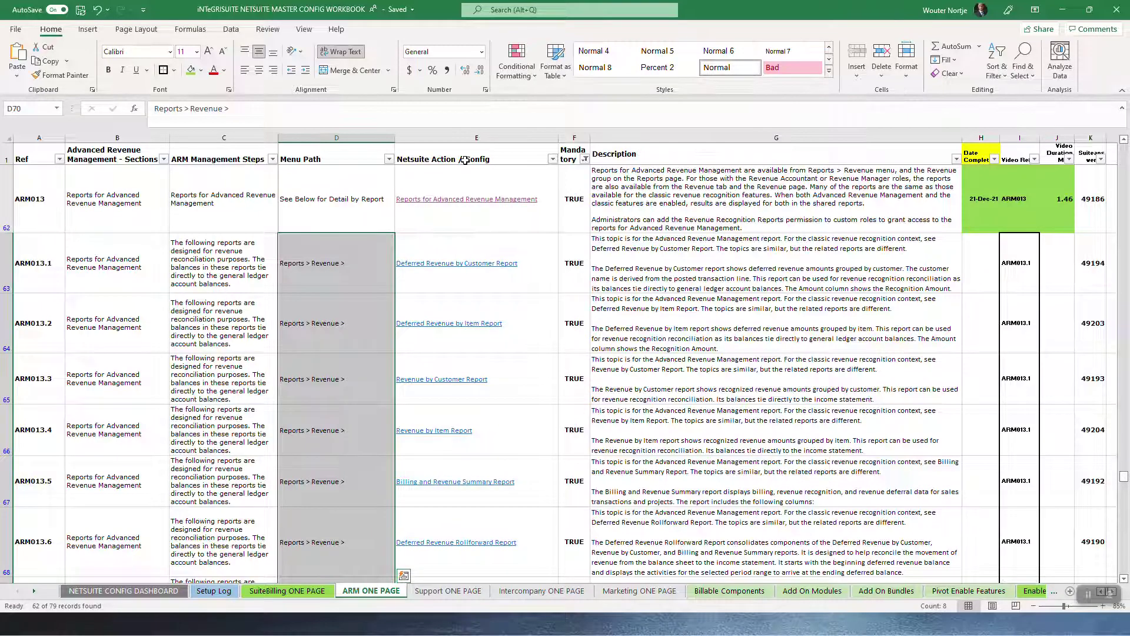
{"action": "key", "text": "alt+Tab"}
{"action": "key", "text": "alt+Tab"}
{"action": "key", "text": "alt+Tab"}
{"action": "key", "text": "alt+Tab"}
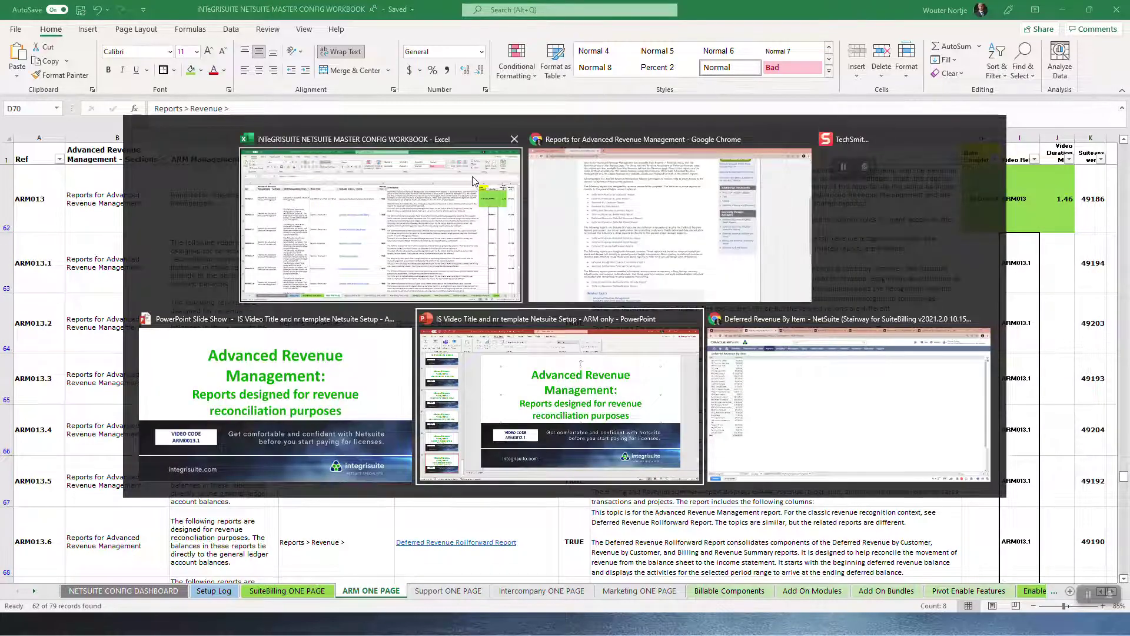
- Show the Jan 2022 Deferred Revenue By Customer report and open Above The Cloud's detail in a new tab
{"action": "key", "text": "alt+Tab"}
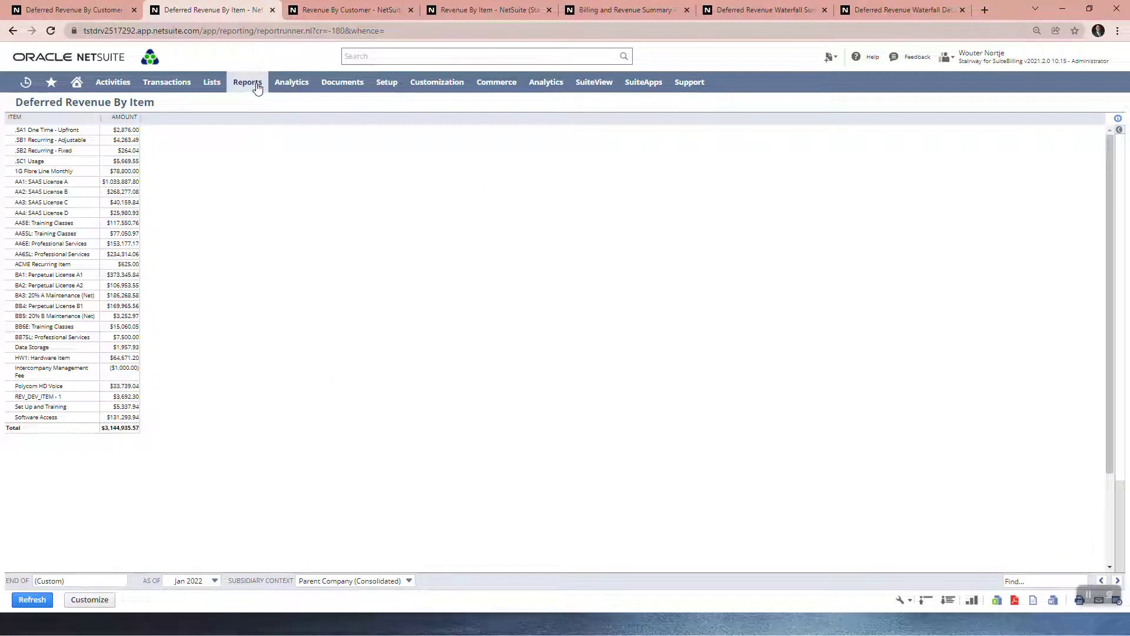
{"action": "mouse_move", "coordinate": [255, 86]}
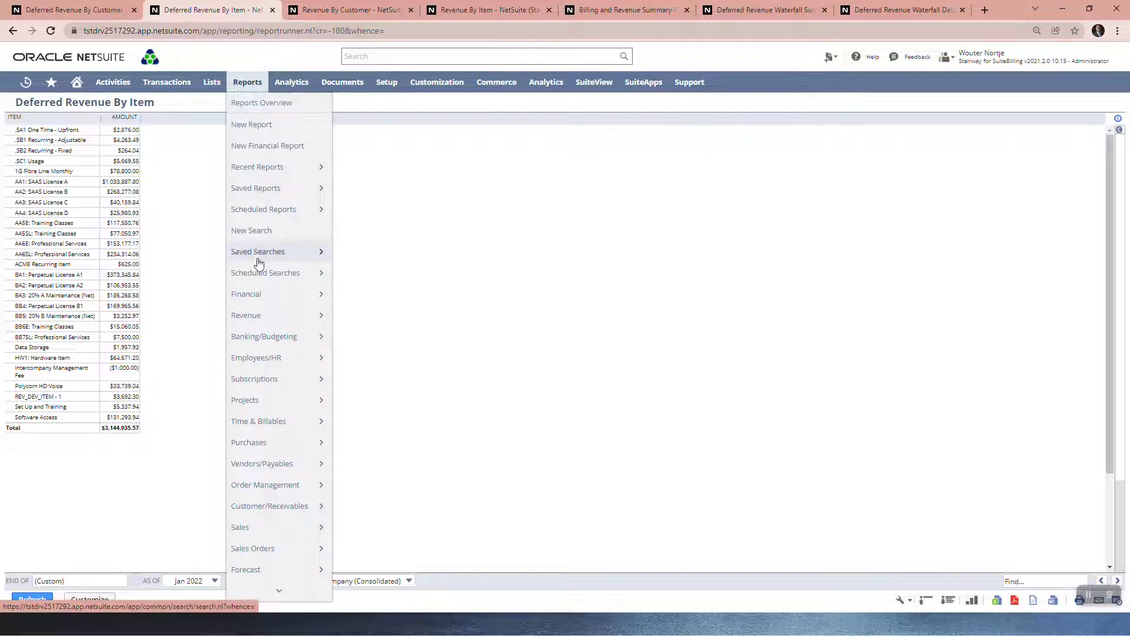
{"action": "mouse_move", "coordinate": [263, 316]}
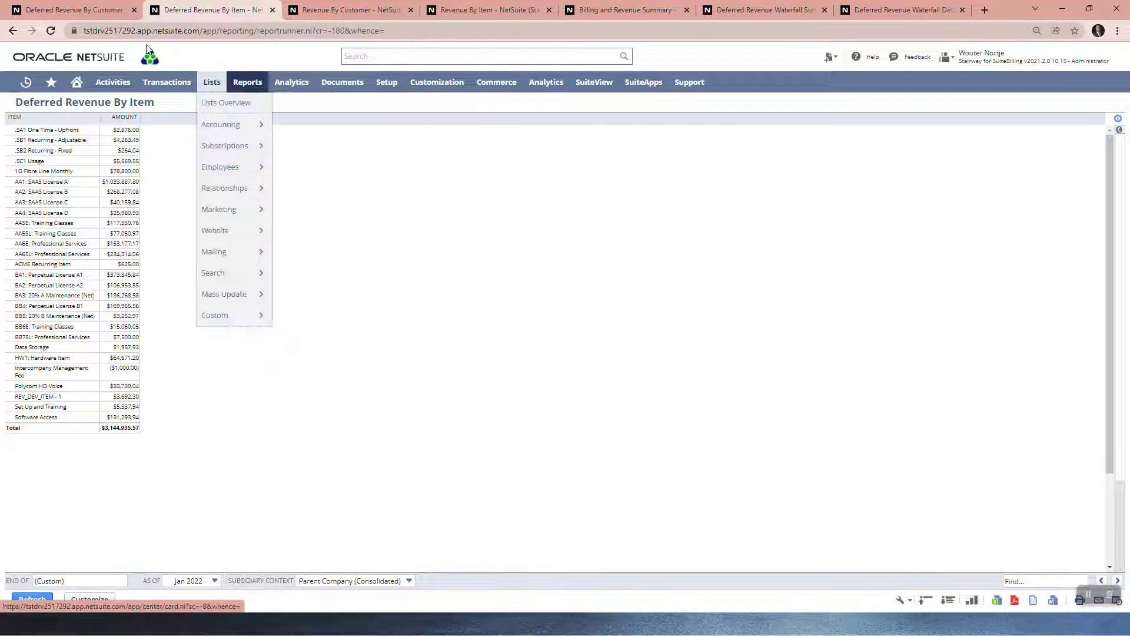
{"action": "left_click", "coordinate": [72, 8]}
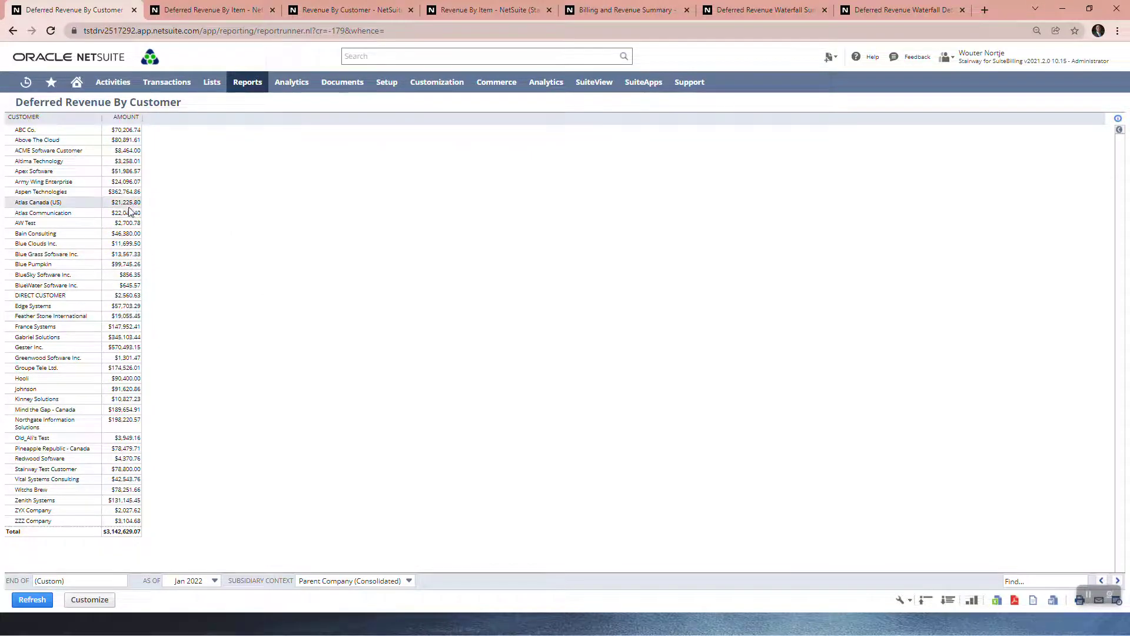
{"action": "right_click", "coordinate": [127, 143]}
{"action": "left_click", "coordinate": [164, 149]}
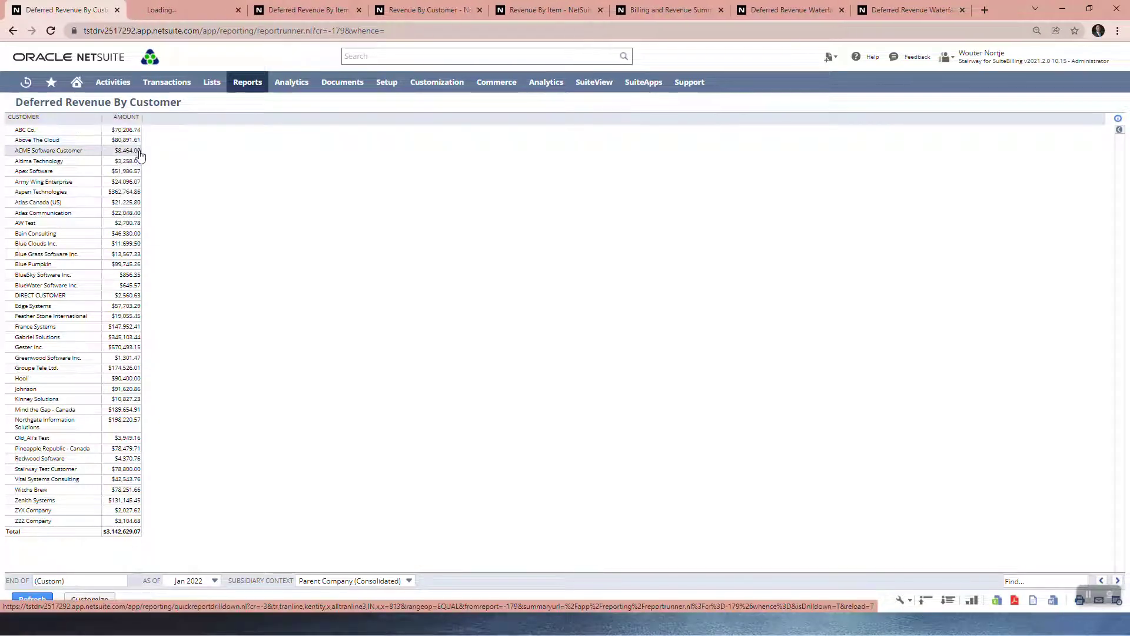
- Scroll through Above The Cloud's deferred revenue transactions, then return to the Deferred Revenue By Item report
{"action": "left_click", "coordinate": [166, 11]}
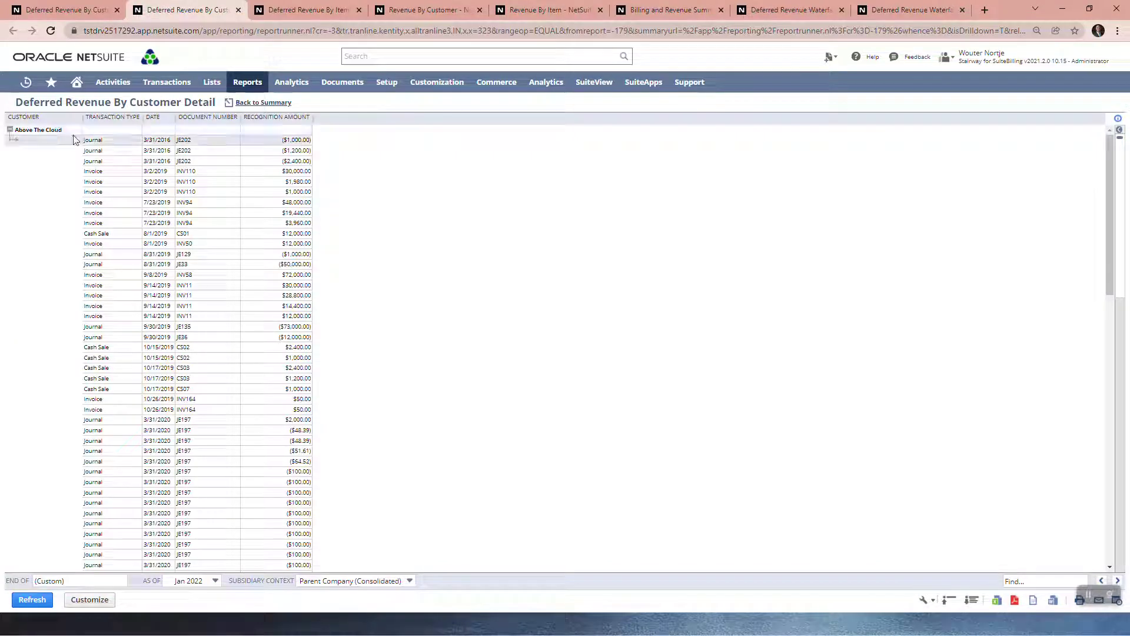
{"action": "scroll", "coordinate": [111, 150], "scroll_direction": "down", "scroll_amount": 10}
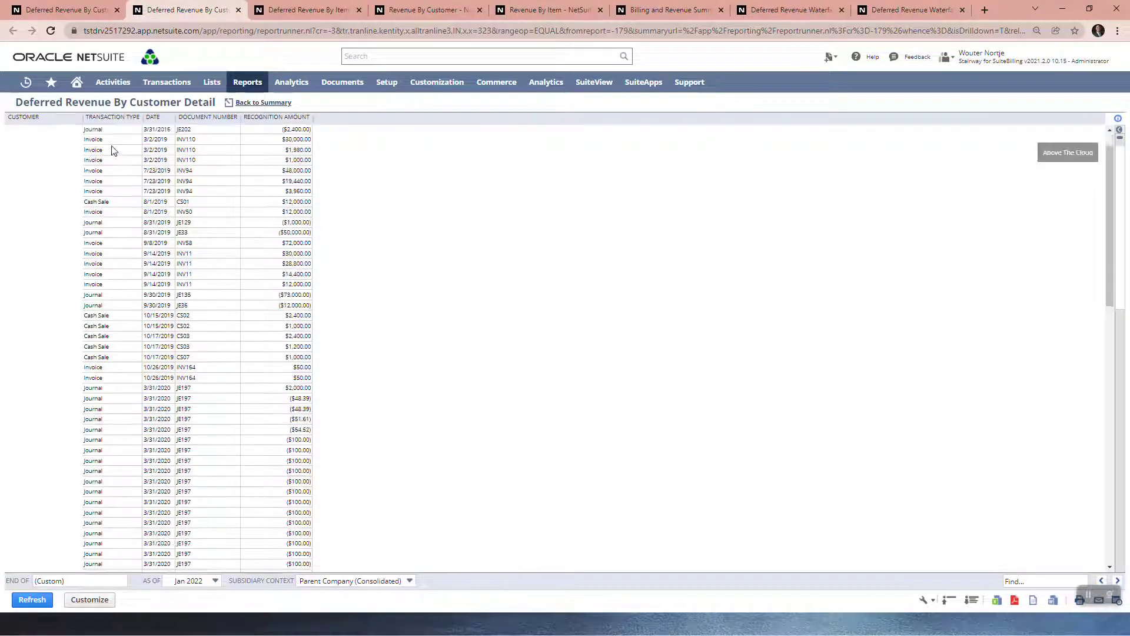
{"action": "scroll", "coordinate": [156, 218], "scroll_direction": "down", "scroll_amount": 4}
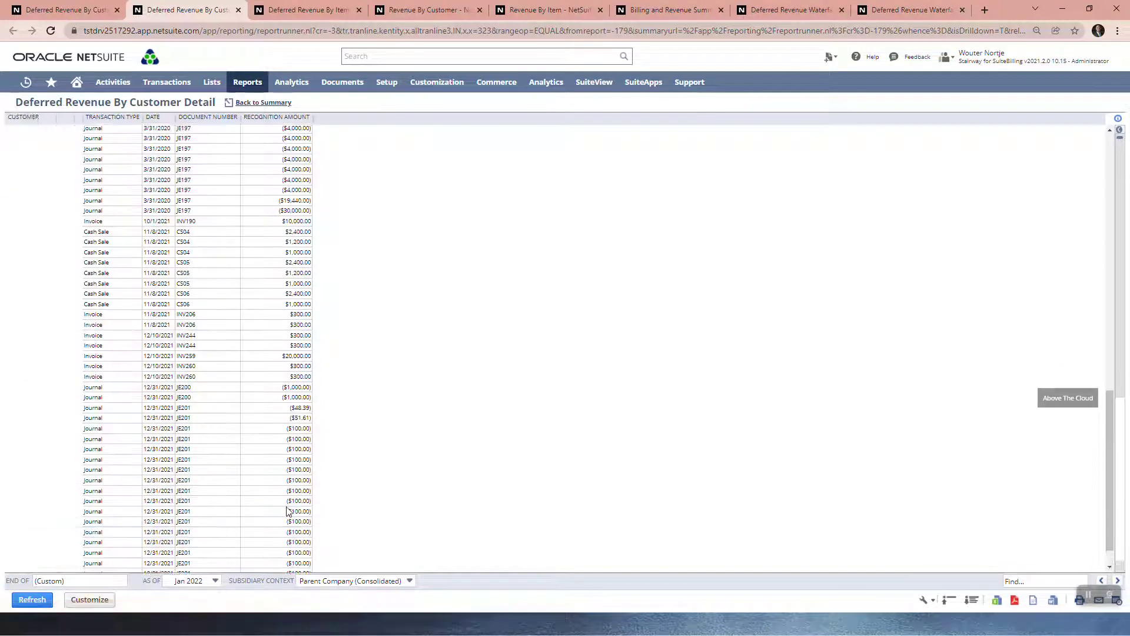
{"action": "scroll", "coordinate": [276, 465], "scroll_direction": "up", "scroll_amount": 3}
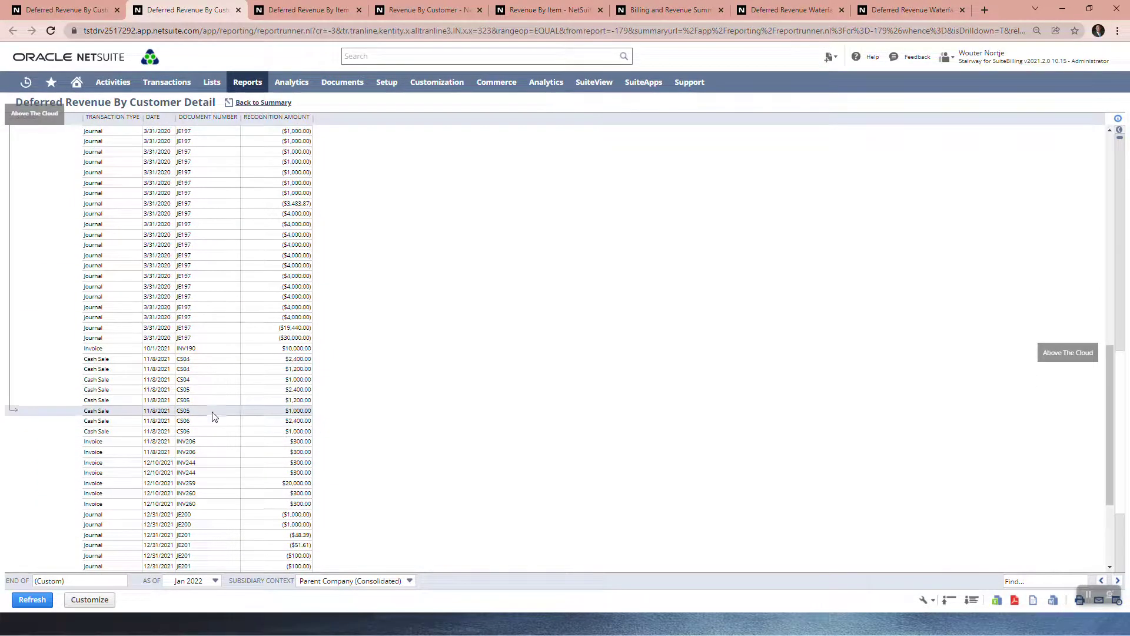
{"action": "scroll", "coordinate": [235, 400], "scroll_direction": "up", "scroll_amount": 3}
{"action": "scroll", "coordinate": [239, 402], "scroll_direction": "up", "scroll_amount": 8}
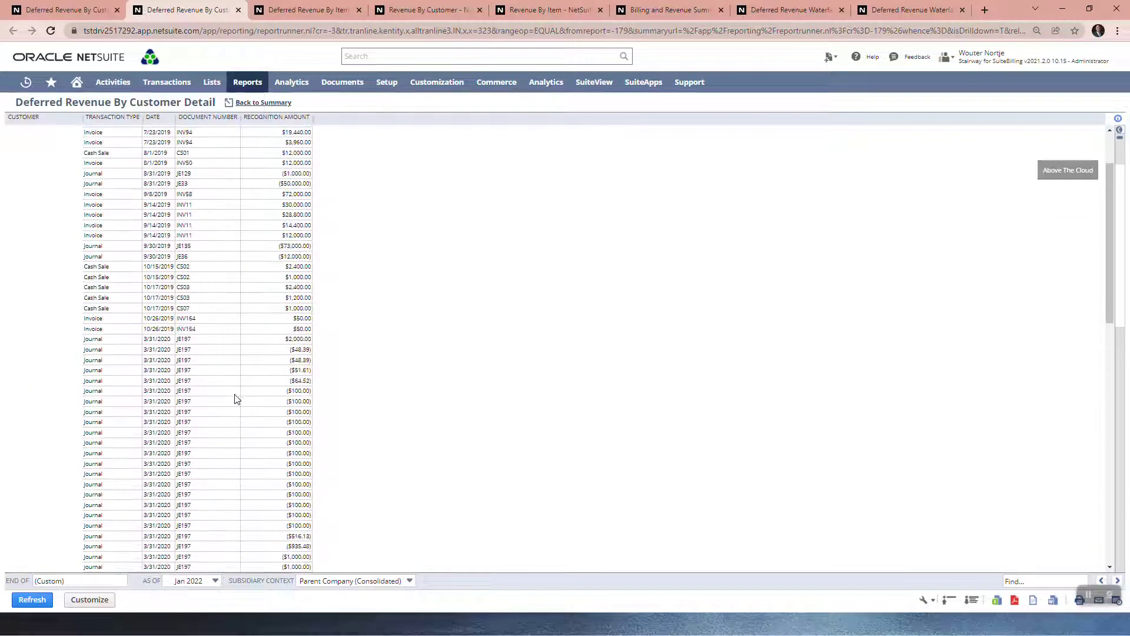
{"action": "scroll", "coordinate": [103, 284], "scroll_direction": "up", "scroll_amount": 1}
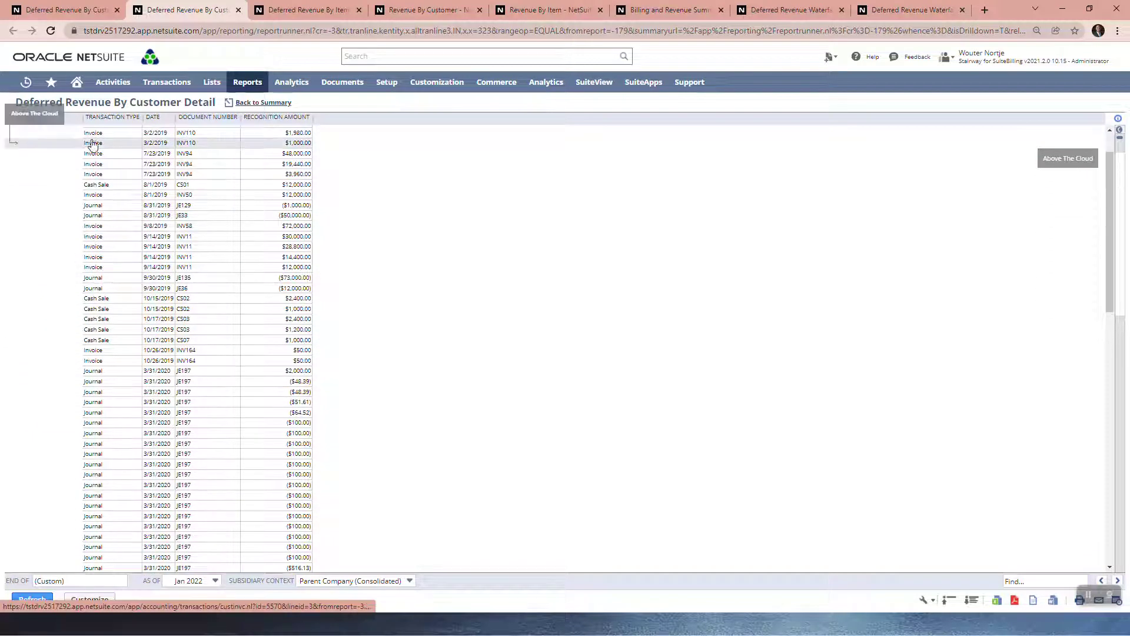
{"action": "scroll", "coordinate": [96, 143], "scroll_direction": "up", "scroll_amount": 2}
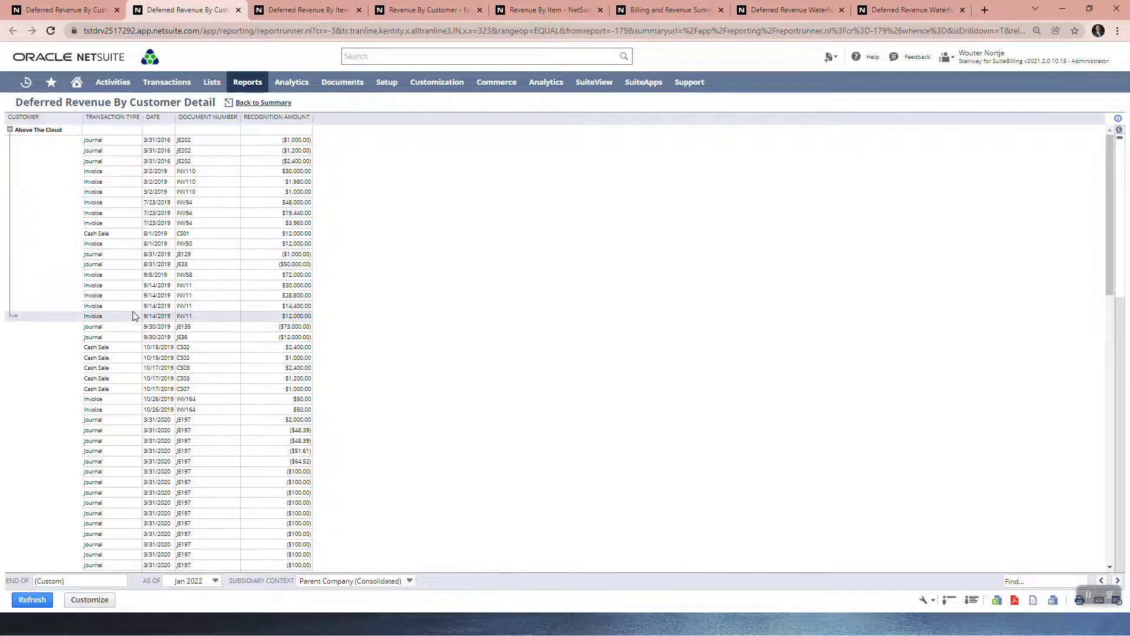
{"action": "scroll", "coordinate": [182, 460], "scroll_direction": "down", "scroll_amount": 3}
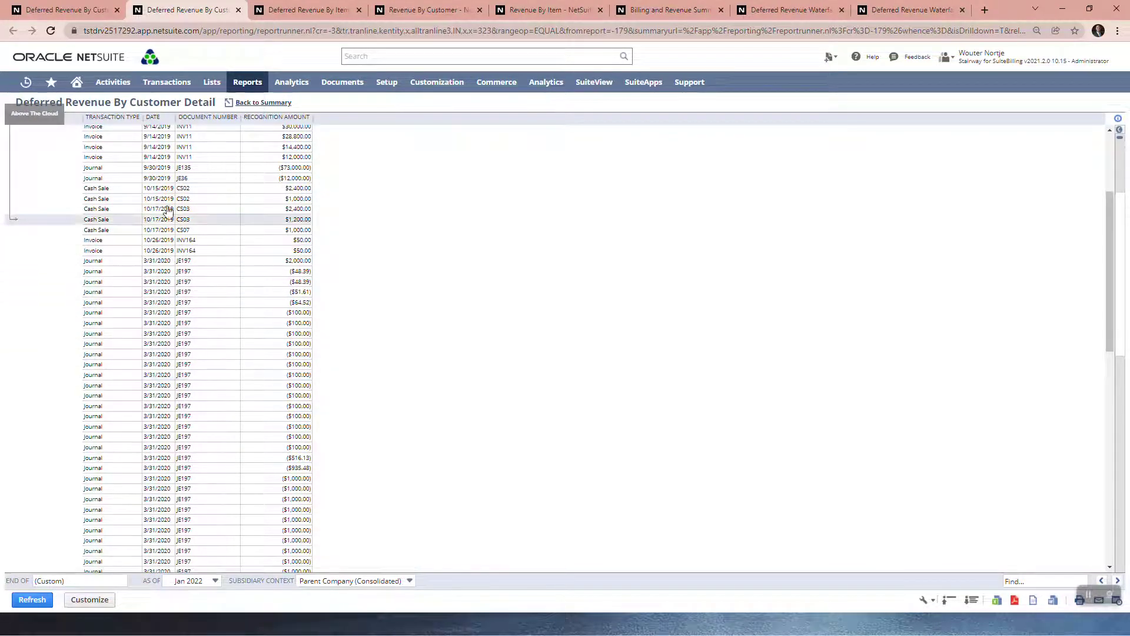
{"action": "left_click", "coordinate": [284, 11]}
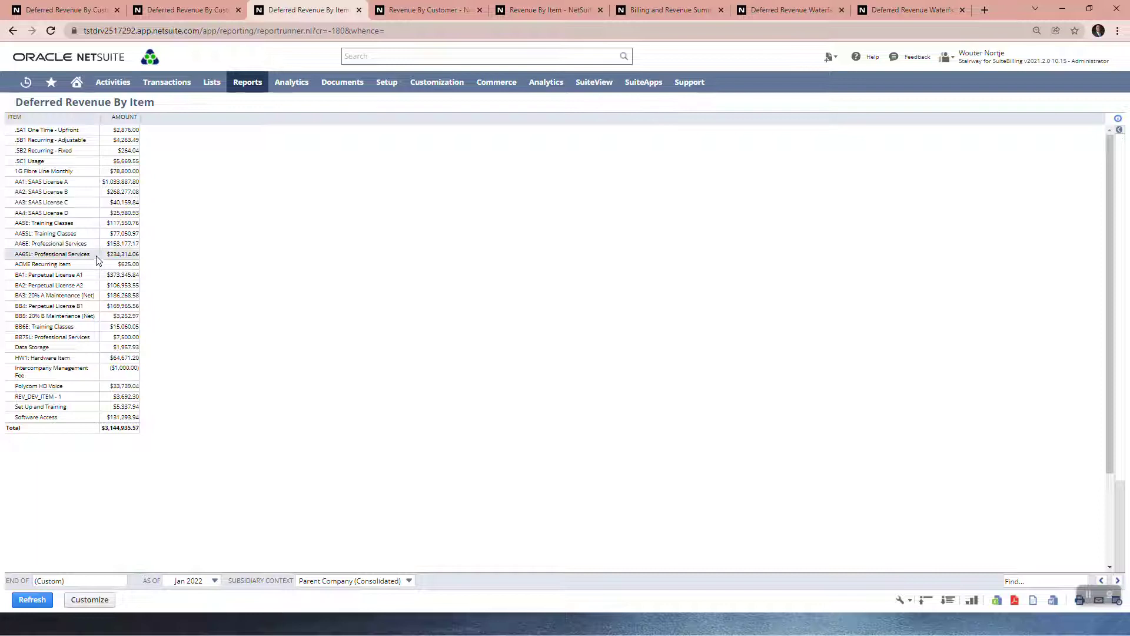
- Try opening the AA1 detail, close the stray Notice tab and rerun the Deferred Revenue By Item report
{"action": "right_click", "coordinate": [124, 184]}
{"action": "left_click", "coordinate": [170, 190]}
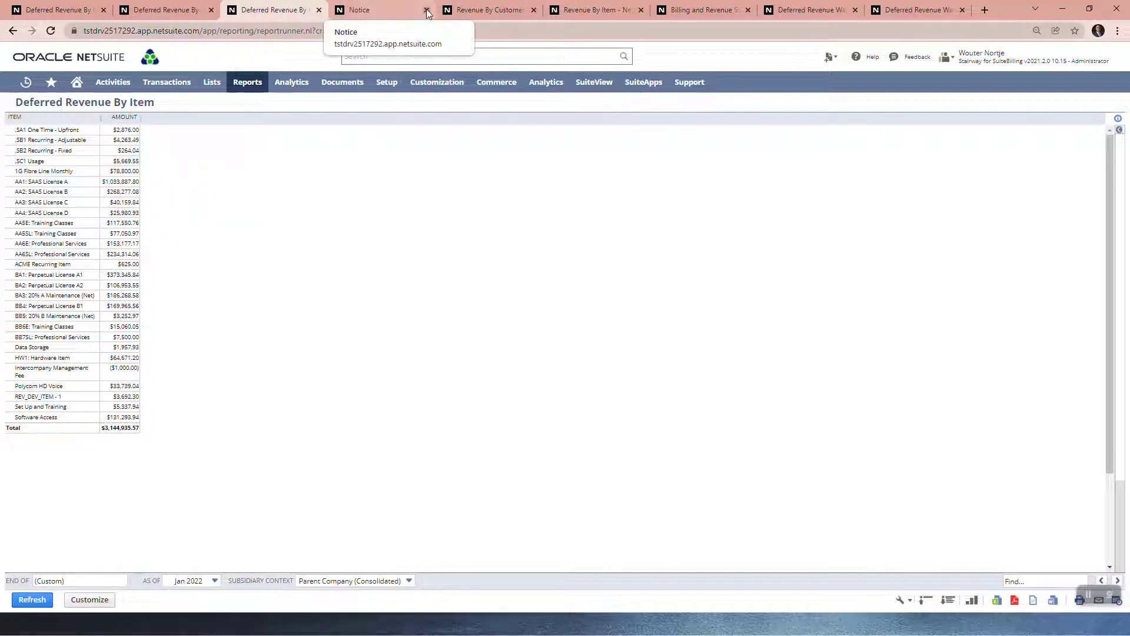
{"action": "left_click", "coordinate": [426, 10]}
{"action": "left_click", "coordinate": [32, 599]}
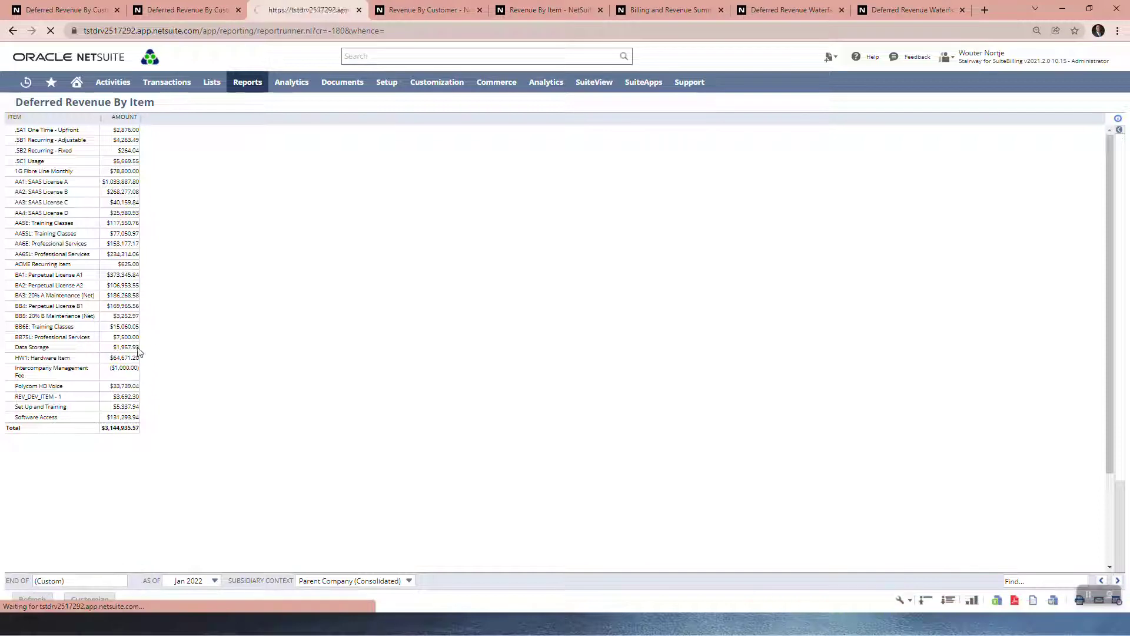
- Open the AA1: SAAS License A item detail report in a new tab and review its recognition amounts
{"action": "right_click", "coordinate": [117, 182]}
{"action": "left_click", "coordinate": [137, 192]}
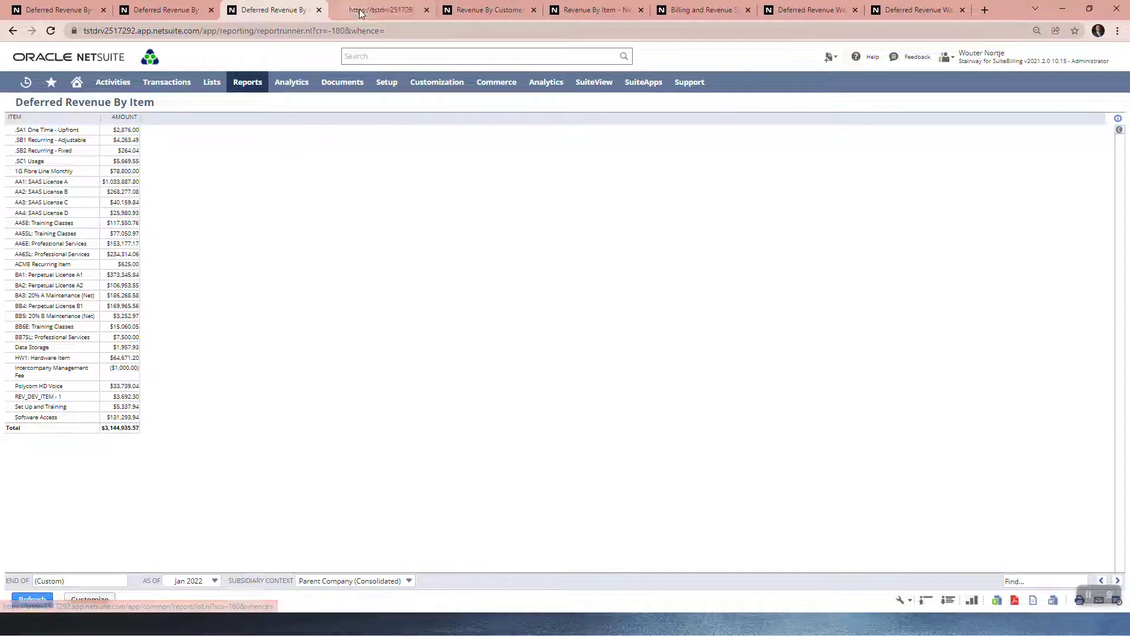
{"action": "key", "text": "ctrl+Tab"}
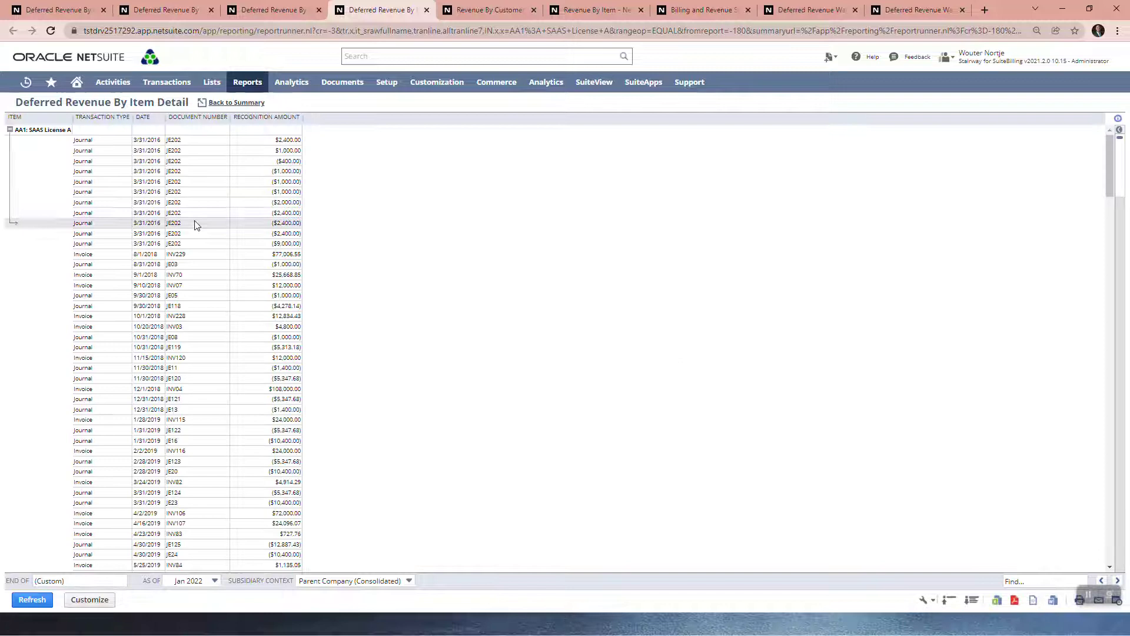
{"action": "scroll", "coordinate": [133, 346], "scroll_direction": "down", "scroll_amount": 1}
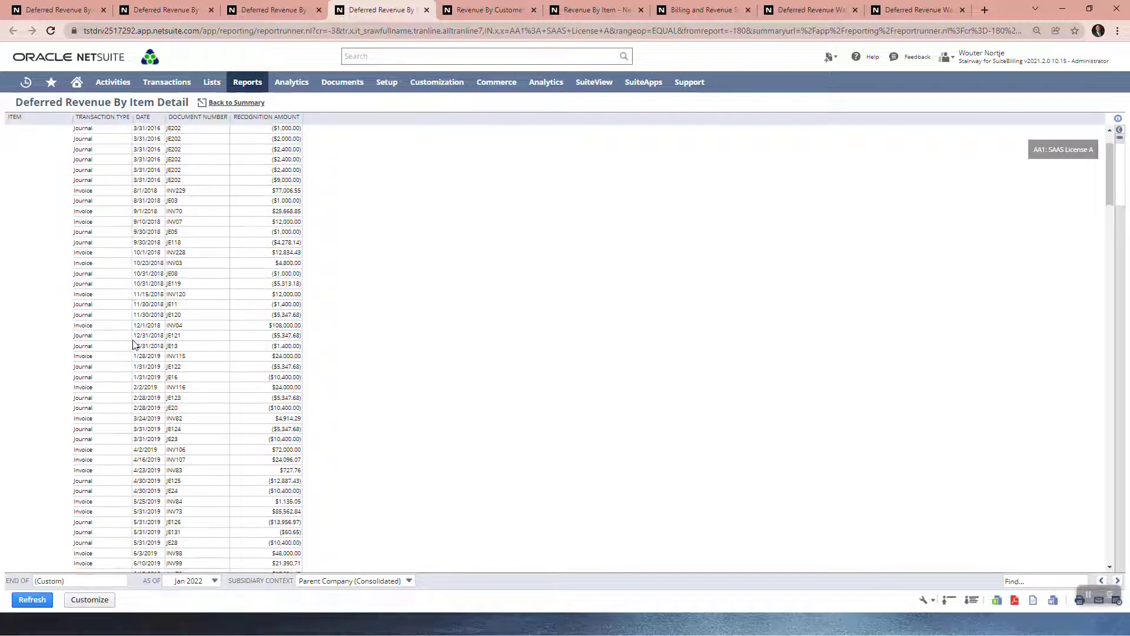
{"action": "scroll", "coordinate": [133, 345], "scroll_direction": "down", "scroll_amount": 3}
{"action": "scroll", "coordinate": [136, 348], "scroll_direction": "up", "scroll_amount": 3}
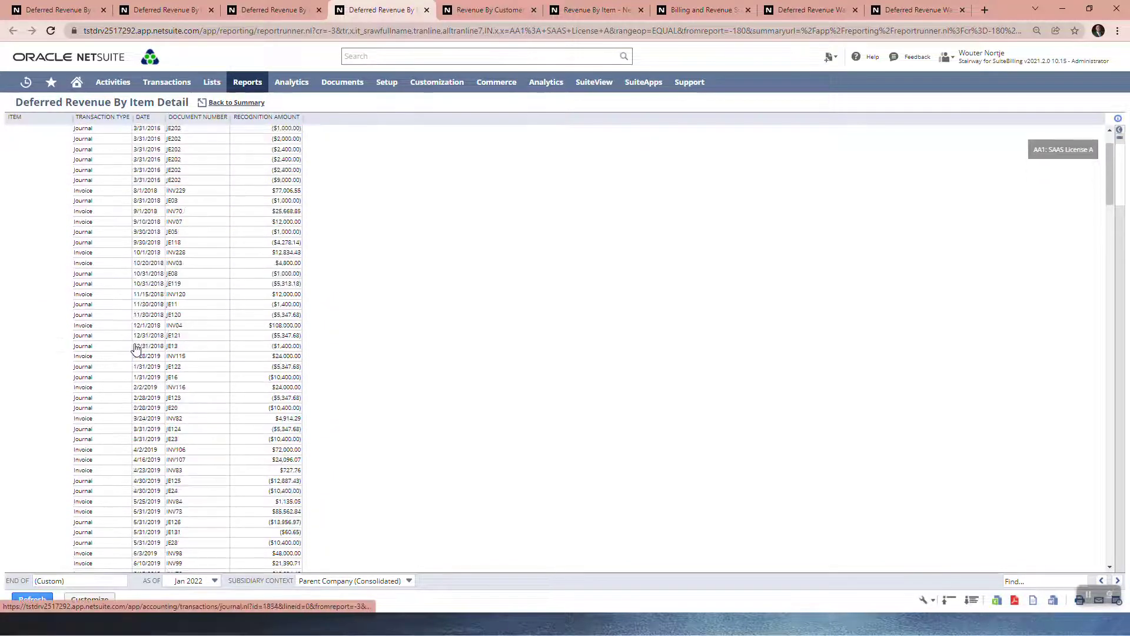
{"action": "scroll", "coordinate": [136, 348], "scroll_direction": "up", "scroll_amount": 1}
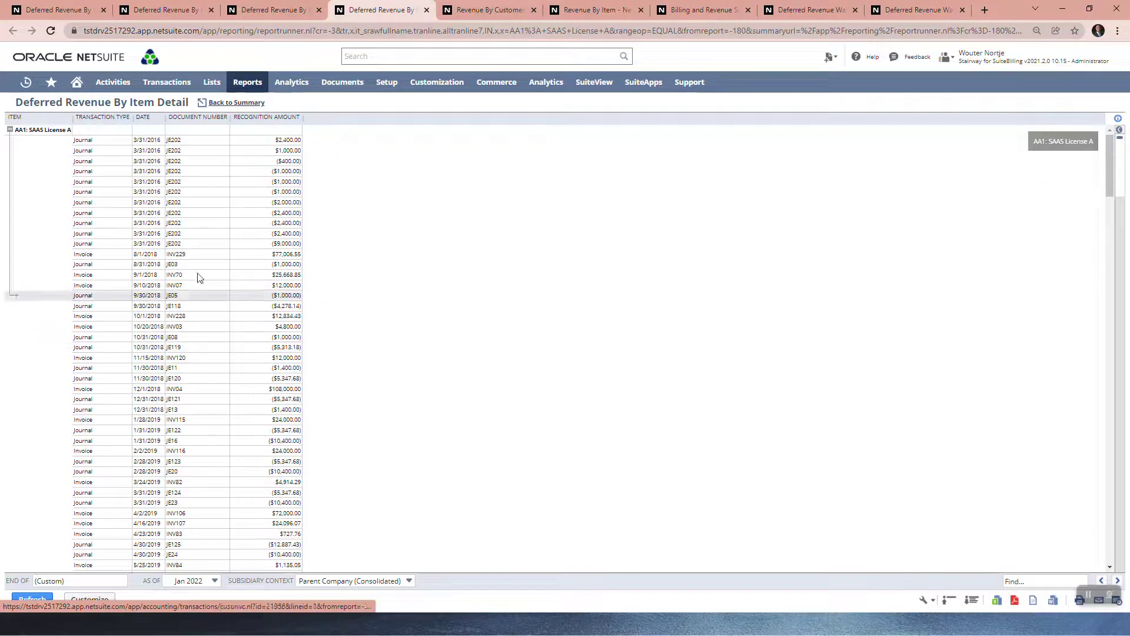
- On the Revenue By Customer report, collapse the columns to a single Total and rerun it
{"action": "left_click", "coordinate": [488, 10]}
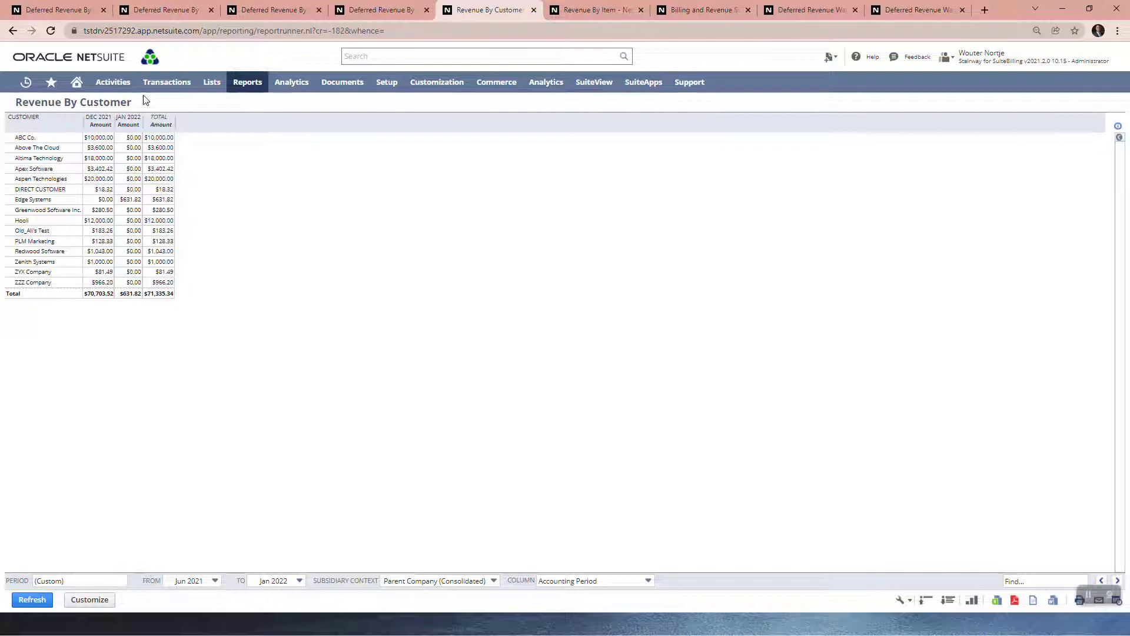
{"action": "left_click", "coordinate": [581, 580]}
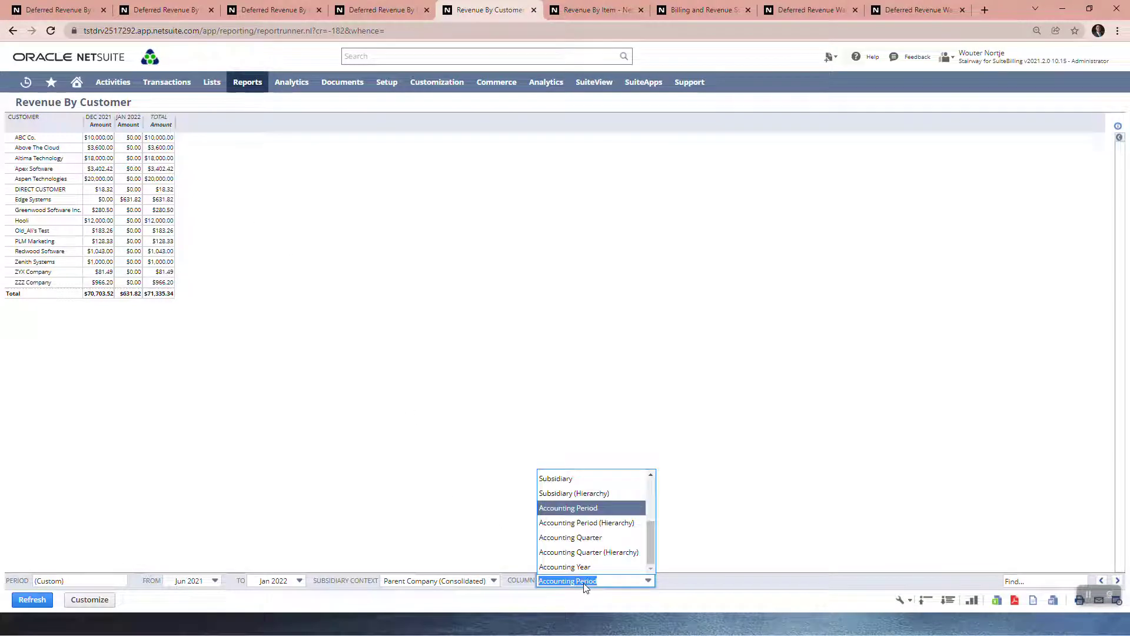
{"action": "scroll", "coordinate": [560, 502], "scroll_direction": "up", "scroll_amount": 3}
{"action": "left_click", "coordinate": [561, 483]}
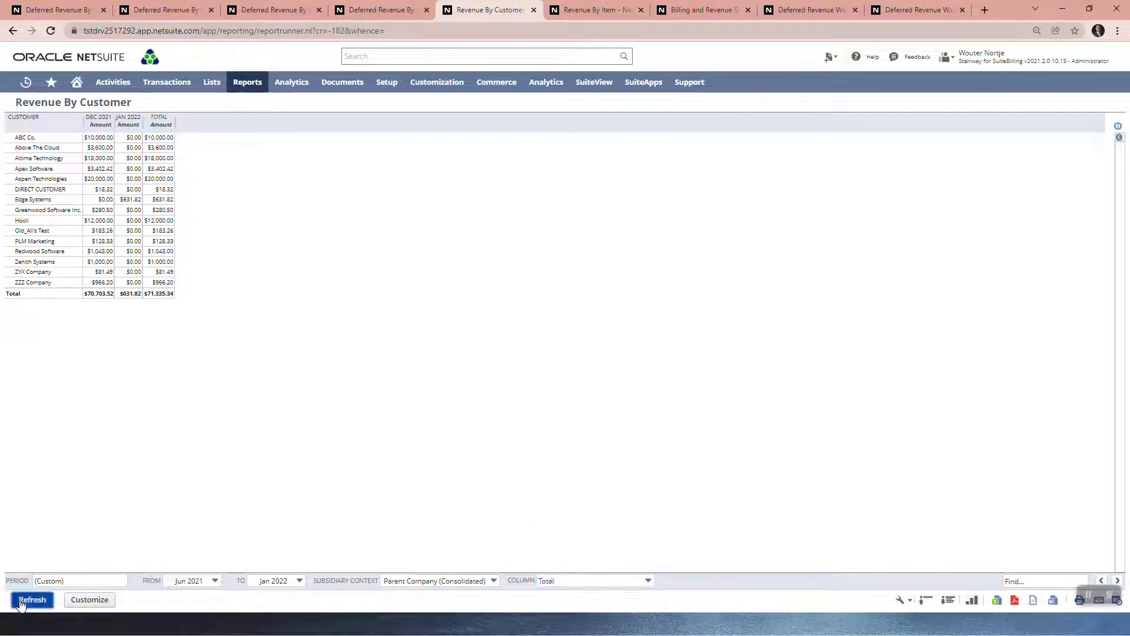
{"action": "left_click", "coordinate": [24, 600]}
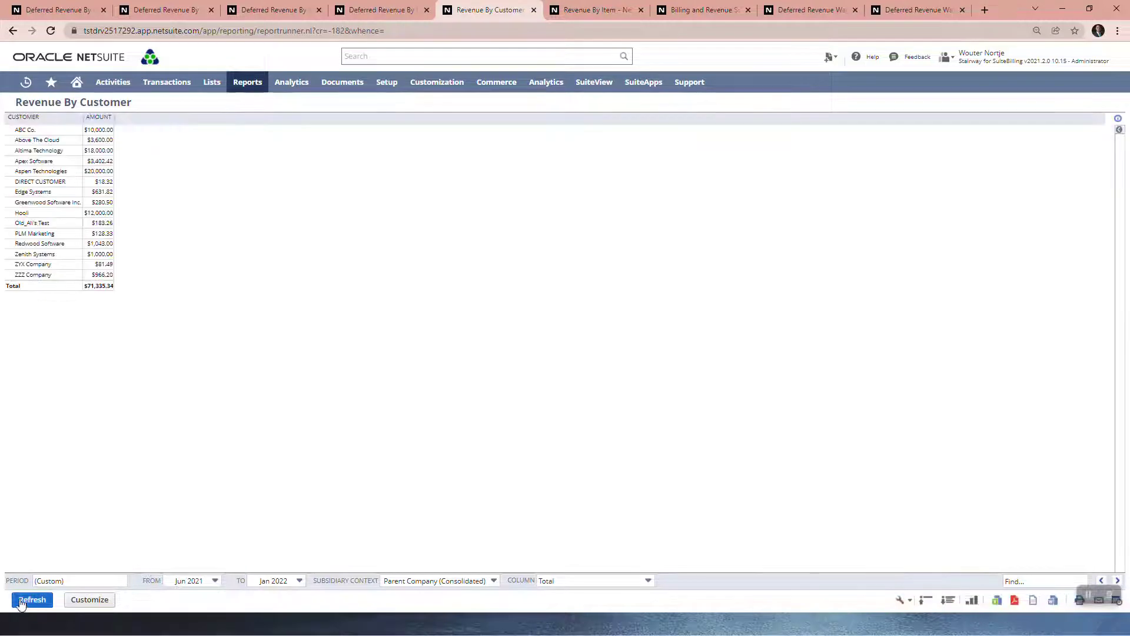
- Split the columns by Accounting Period again, rerun, and bring up the Revenue By Item report
{"action": "left_click", "coordinate": [581, 584]}
{"action": "scroll", "coordinate": [581, 559], "scroll_direction": "down", "scroll_amount": 3}
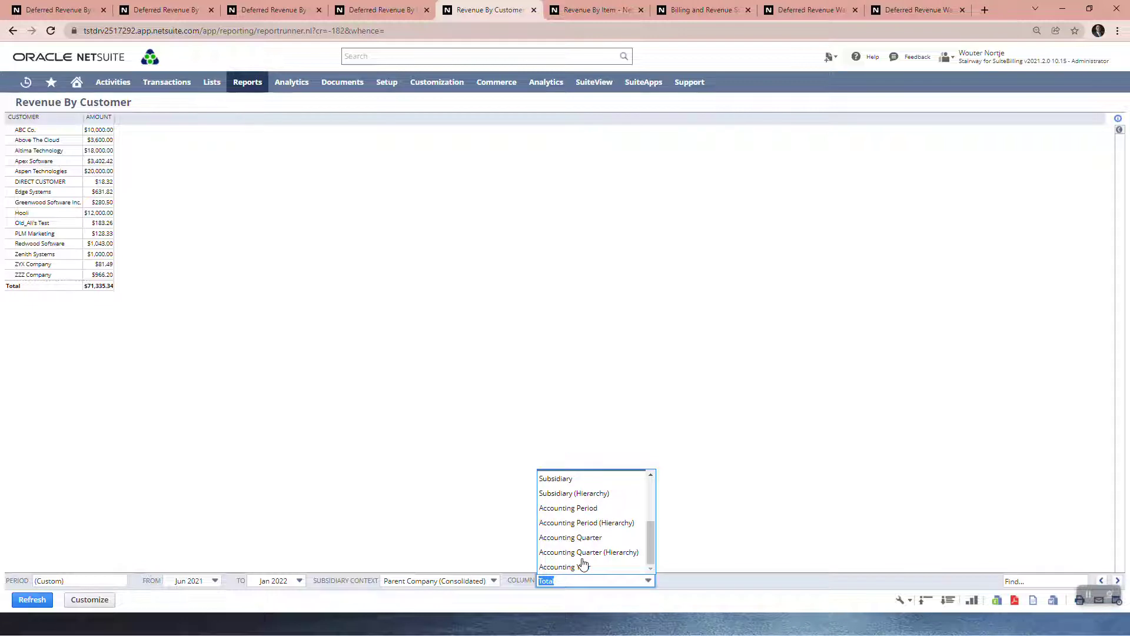
{"action": "left_click", "coordinate": [574, 508]}
{"action": "left_click", "coordinate": [39, 600]}
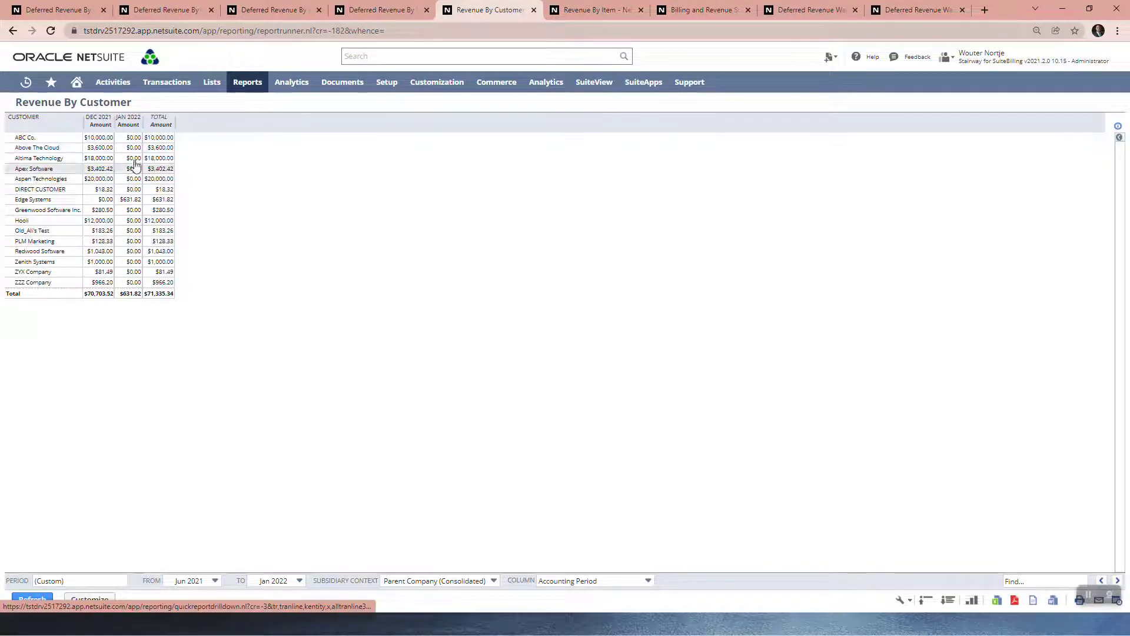
{"action": "left_click", "coordinate": [612, 11]}
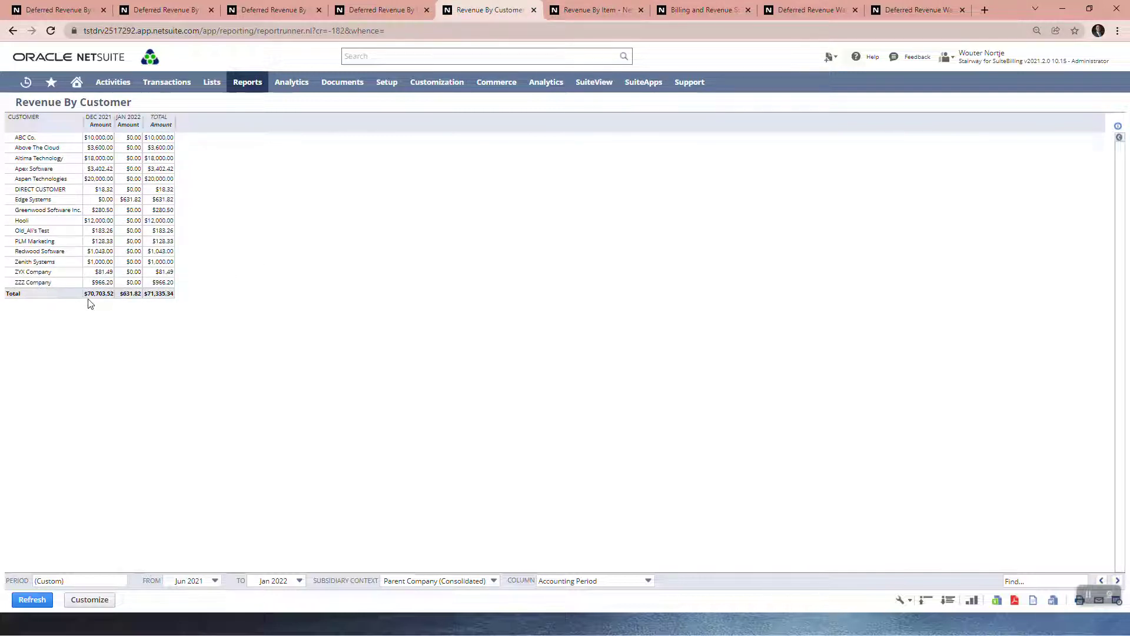
{"action": "left_click", "coordinate": [569, 12]}
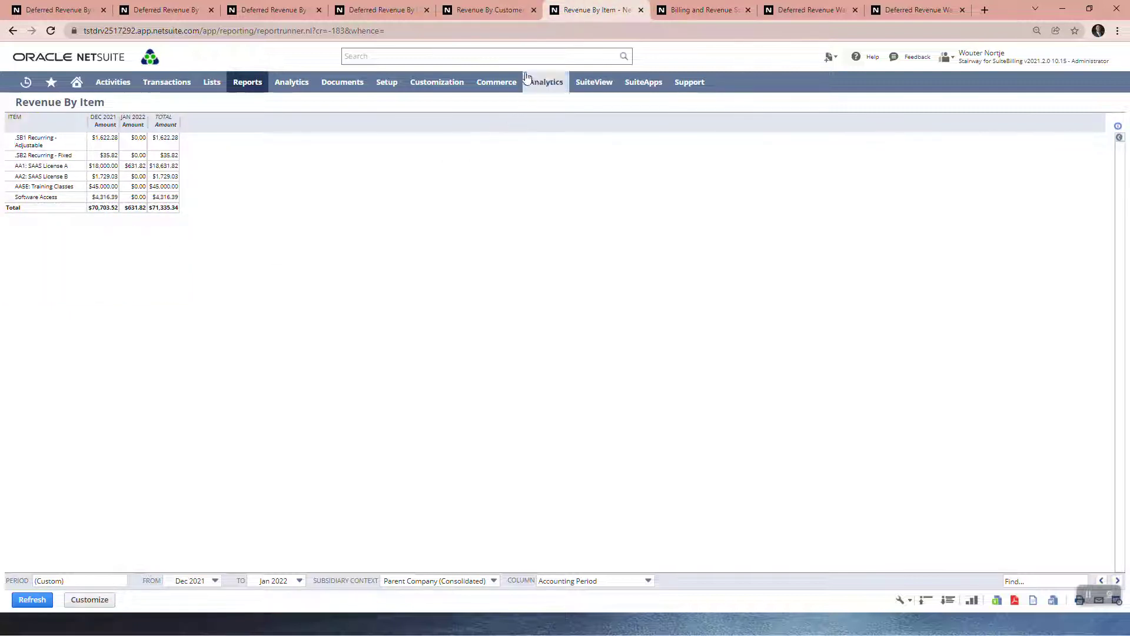
- Cycle through the Revenue By Customer, Revenue By Item and Deferred Revenue By Customer reports, ending on Deferred Revenue By Item
{"action": "left_click", "coordinate": [483, 9]}
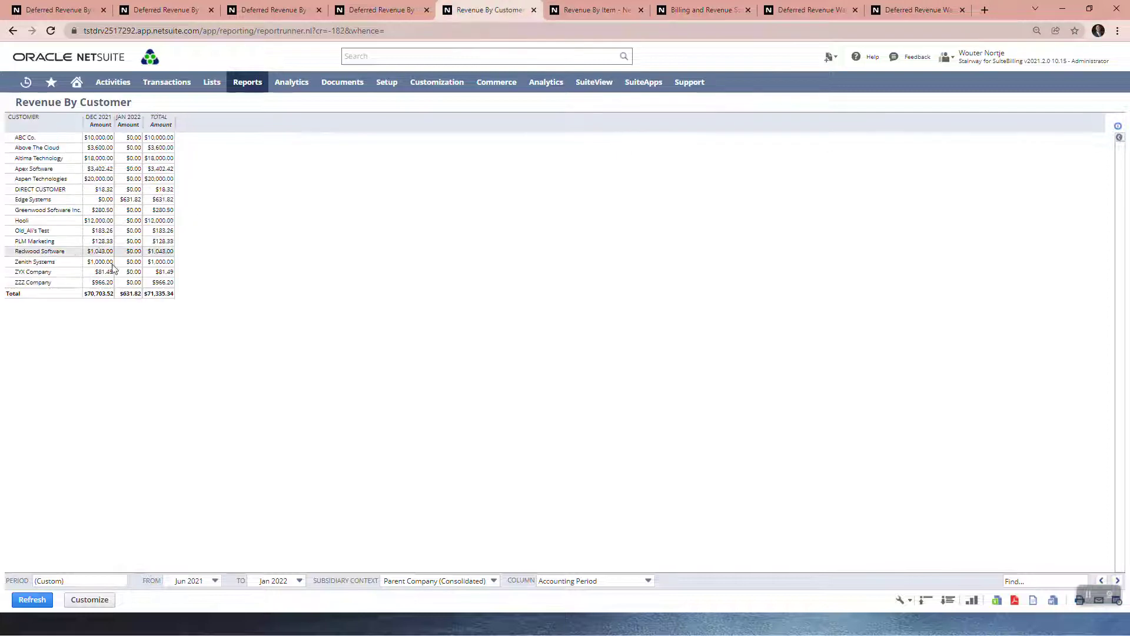
{"action": "left_click", "coordinate": [594, 9]}
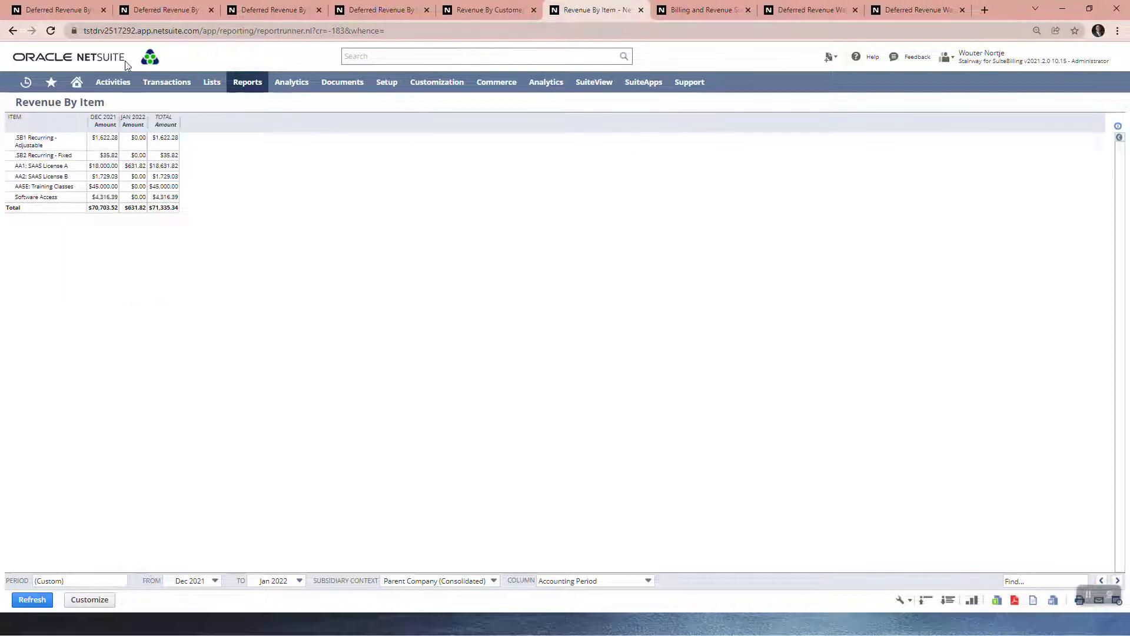
{"action": "left_click", "coordinate": [57, 10]}
{"action": "left_click", "coordinate": [159, 9]}
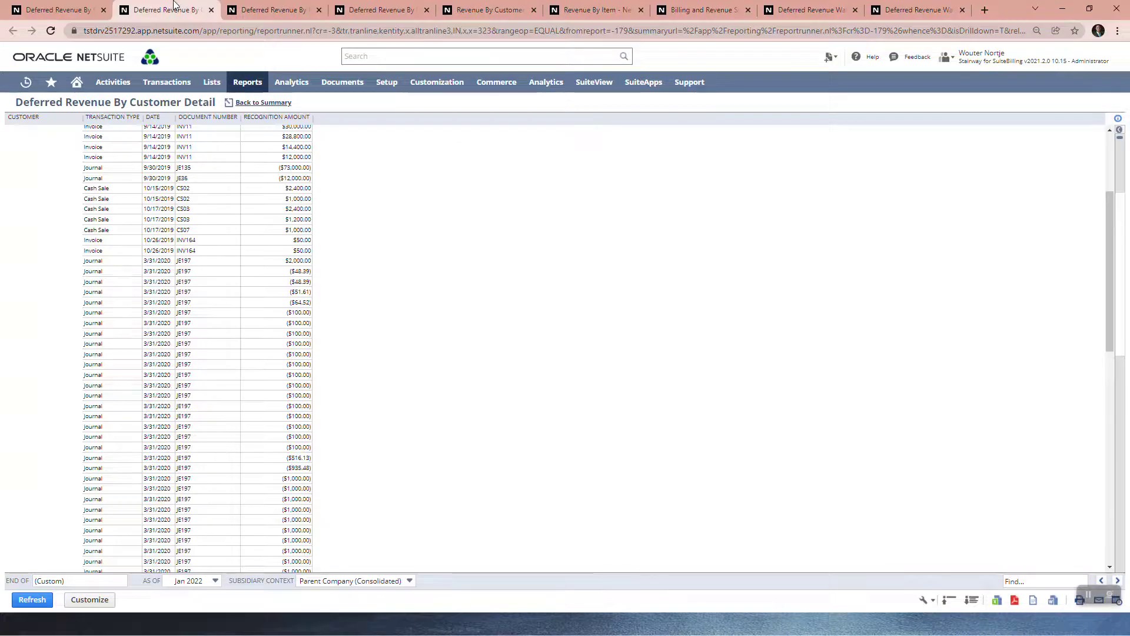
{"action": "left_click", "coordinate": [289, 9]}
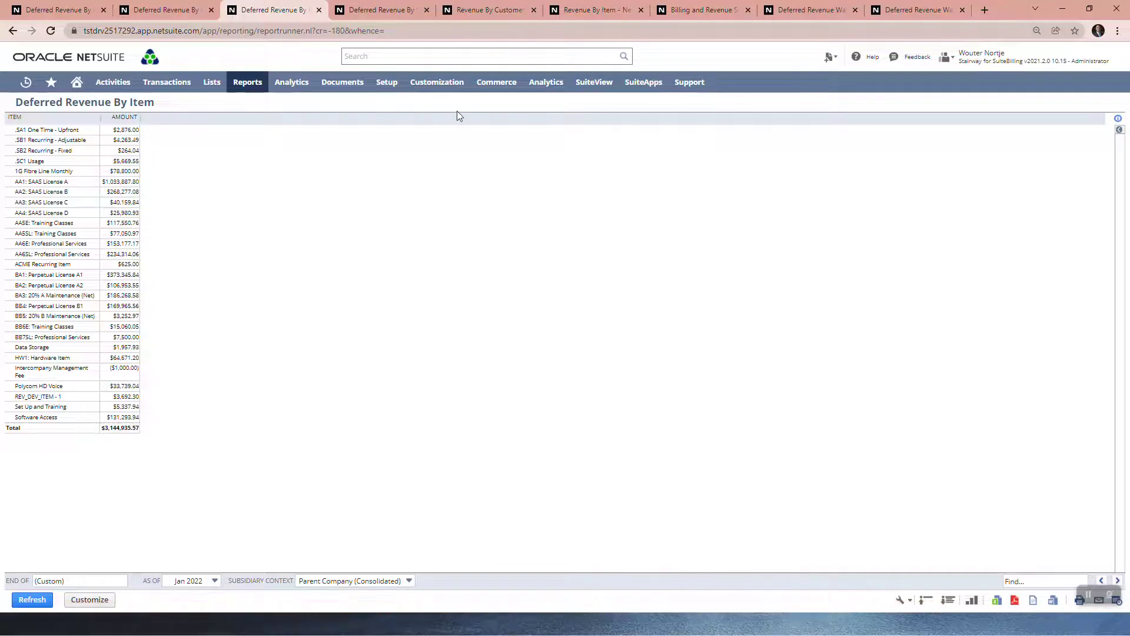
- Show the Billing and Revenue Summary for 1/1/2018–9/30/2018, keeping subsidiary context Parent Company (Consolidated)
{"action": "left_click", "coordinate": [612, 11]}
{"action": "left_click", "coordinate": [710, 10]}
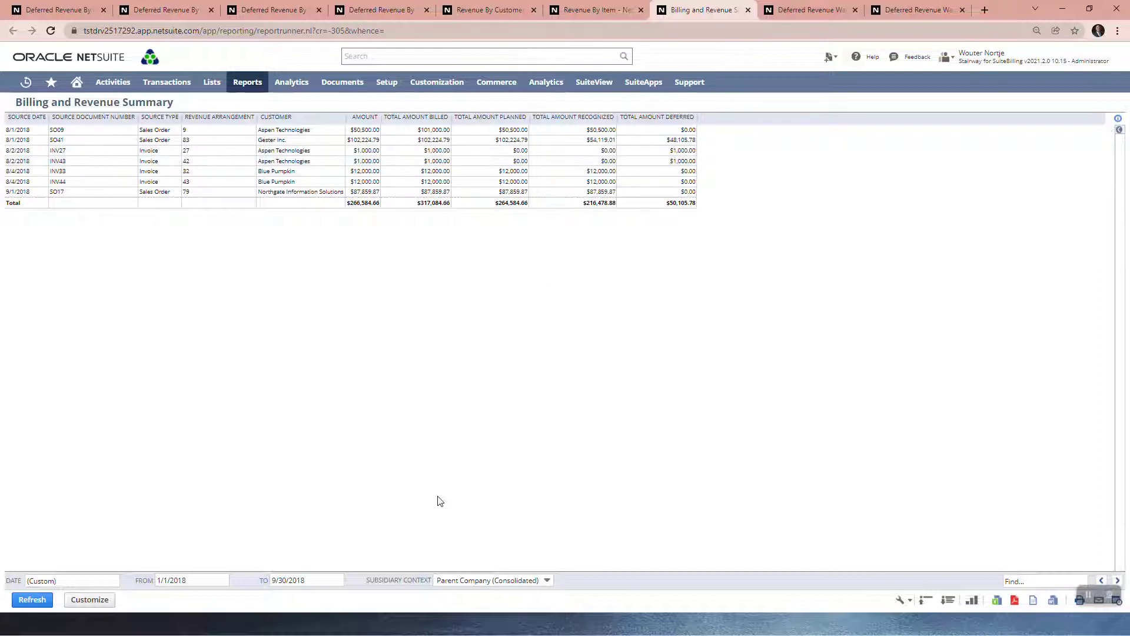
{"action": "left_click", "coordinate": [479, 580]}
{"action": "left_click", "coordinate": [252, 559]}
- Show the Jan 2022 Deferred Revenue Waterfall Summary, then switch to the SuiteAnswers help window
{"action": "left_click", "coordinate": [807, 9]}
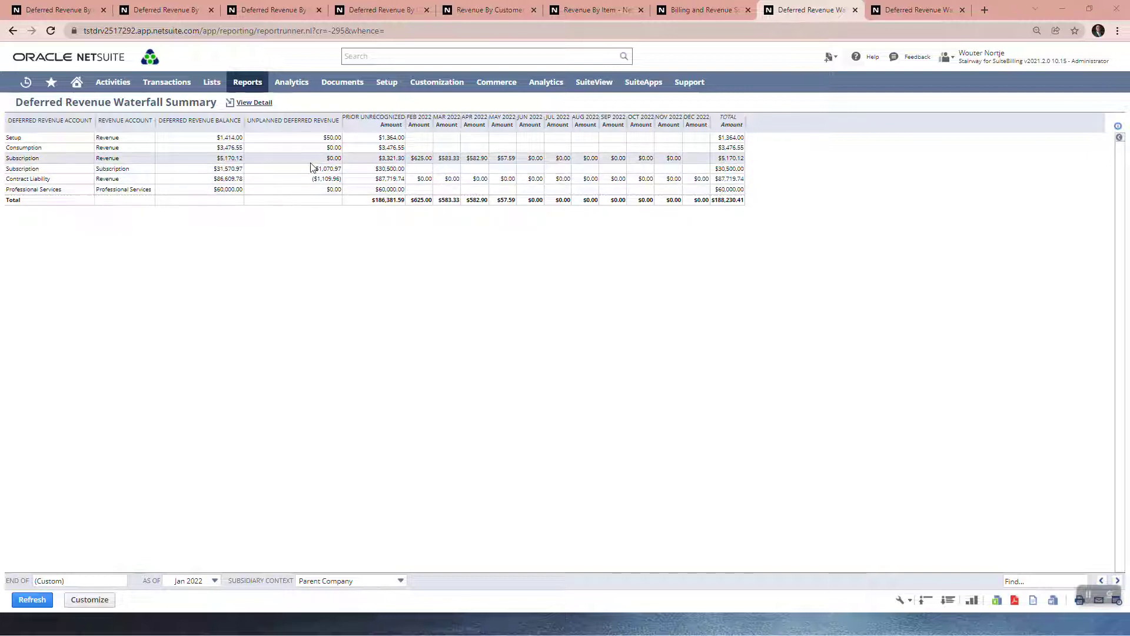
{"action": "key", "text": "alt+Tab"}
{"action": "key", "text": "alt+Tab"}
- Read the Waterfall Detail article's definition of unplanned deferred revenue, then return to the Waterfall Summary
{"action": "scroll", "coordinate": [247, 102], "scroll_direction": "up", "scroll_amount": 5}
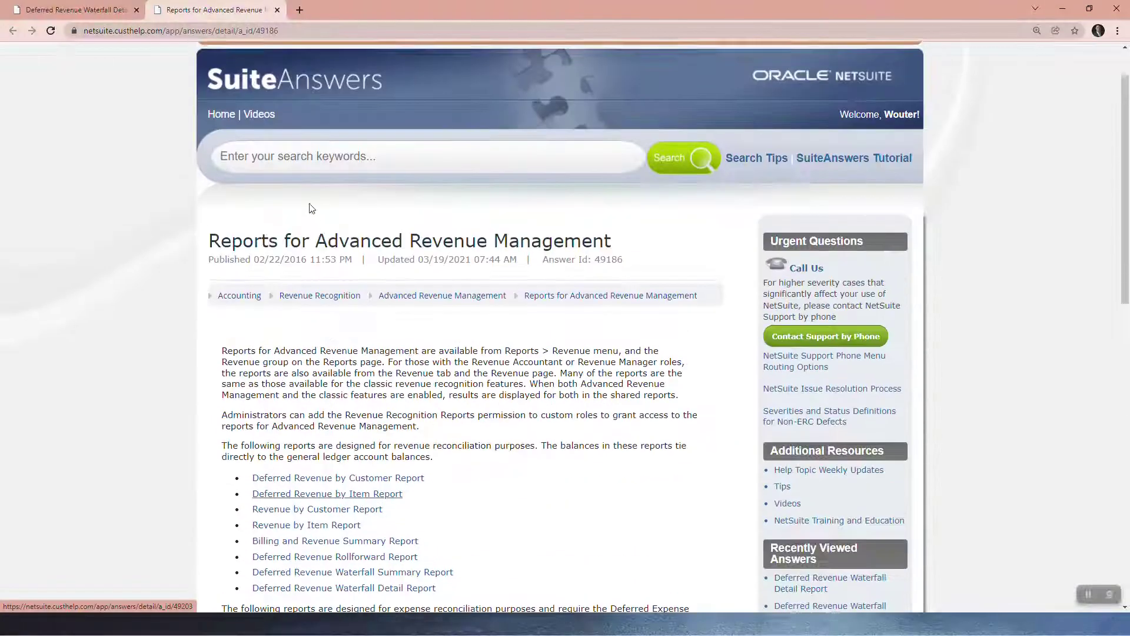
{"action": "left_click", "coordinate": [80, 10]}
{"action": "scroll", "coordinate": [240, 237], "scroll_direction": "down", "scroll_amount": 3}
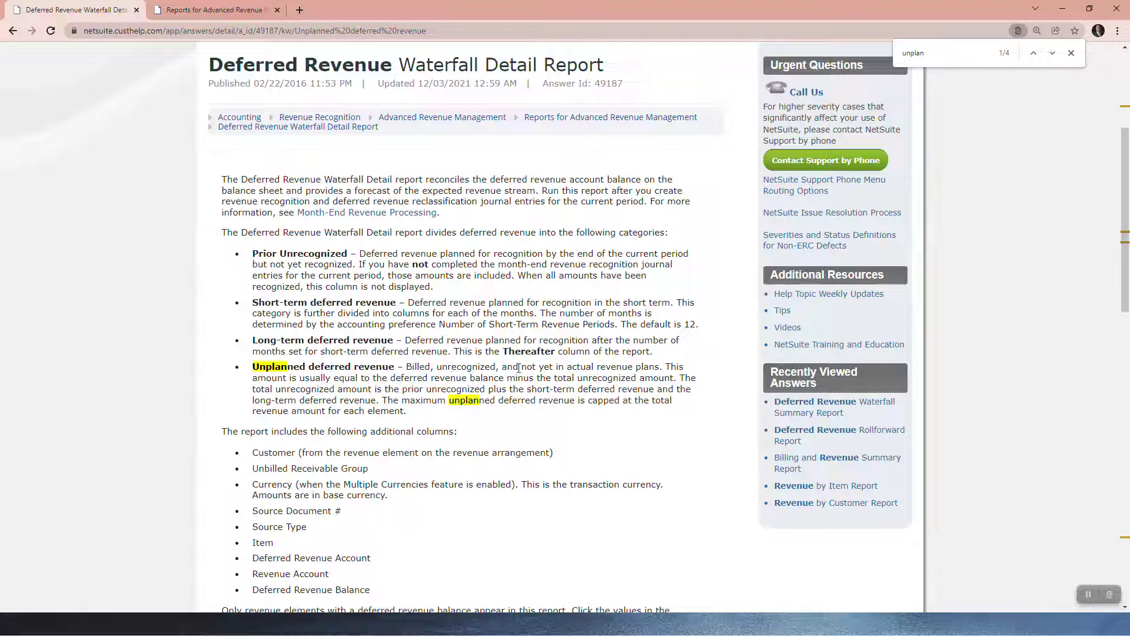
{"action": "key", "text": "alt+Tab"}
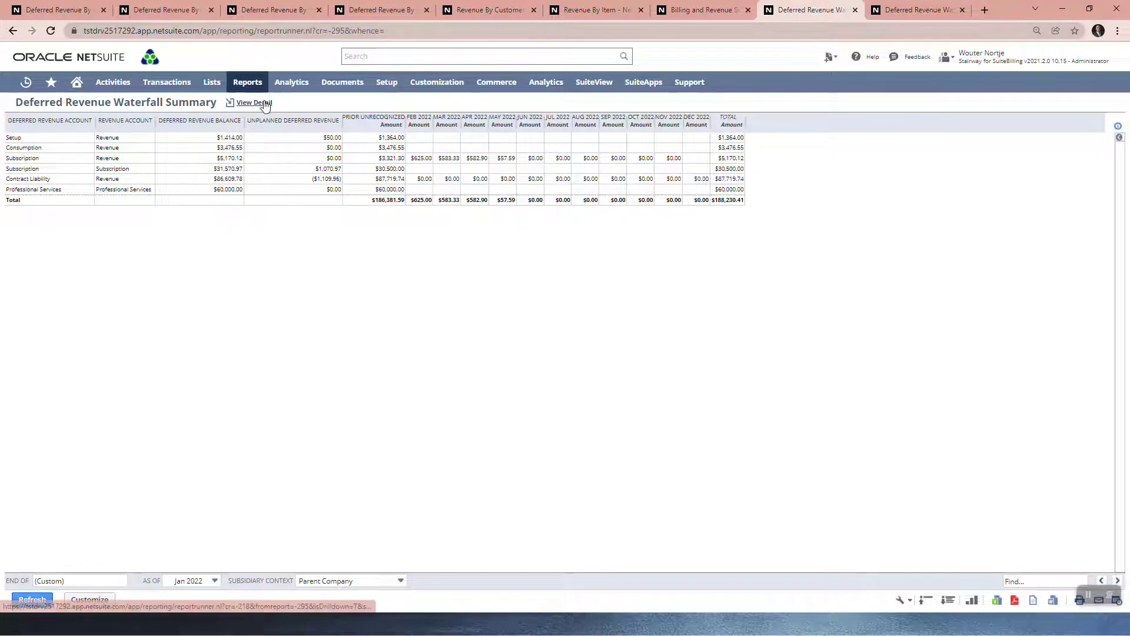
- Open the Deferred Revenue Waterfall Detail report in a separate browser tab
{"action": "right_click", "coordinate": [266, 104]}
{"action": "left_click", "coordinate": [287, 111]}
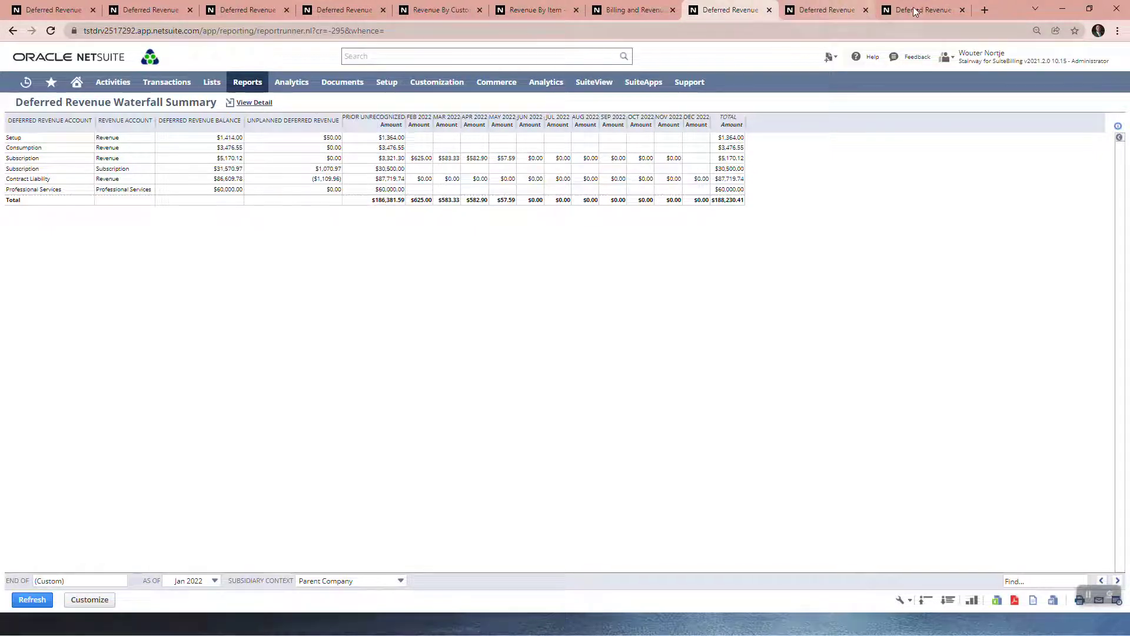
{"action": "left_click", "coordinate": [959, 9]}
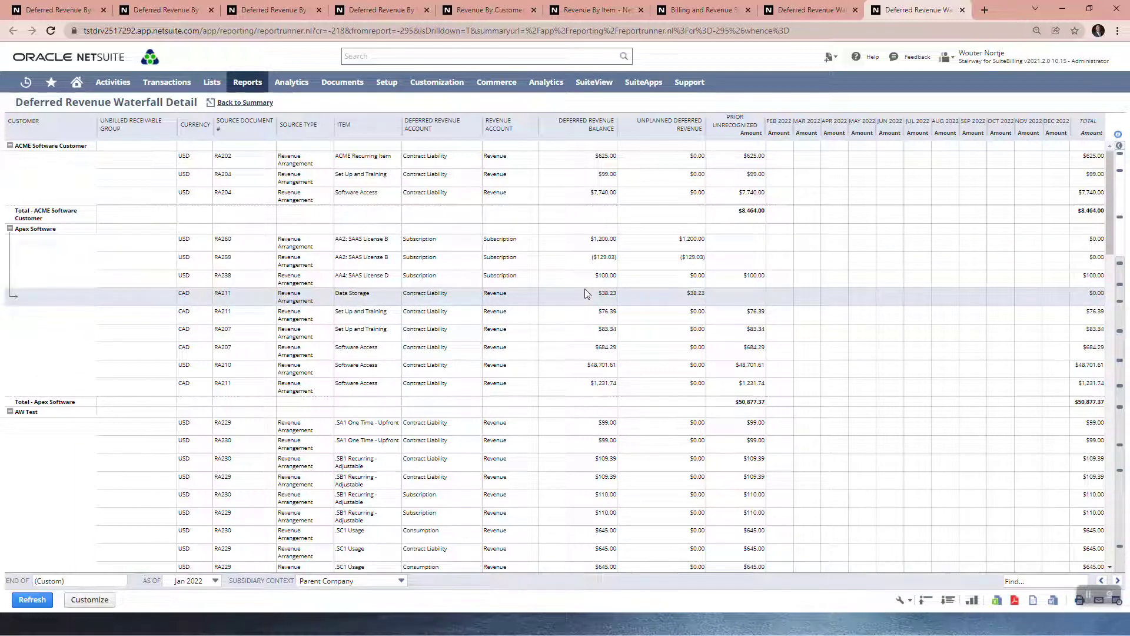
- Review the customer groups that break down the $188,230.41 deferred revenue total
{"action": "scroll", "coordinate": [812, 301], "scroll_direction": "down", "scroll_amount": 15}
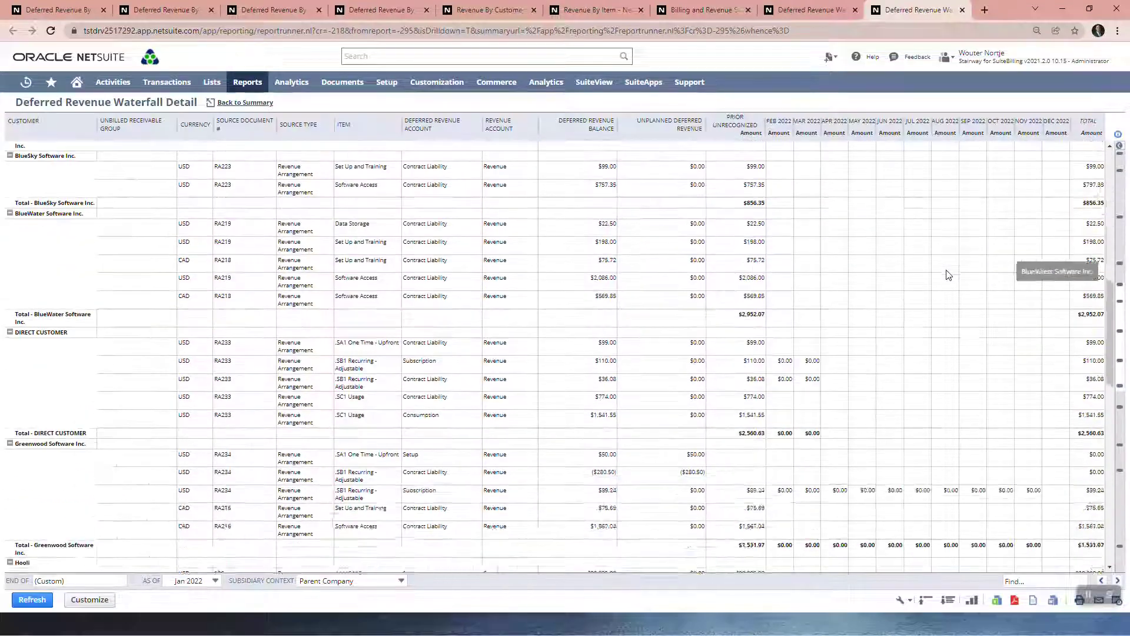
{"action": "scroll", "coordinate": [947, 276], "scroll_direction": "down", "scroll_amount": 1}
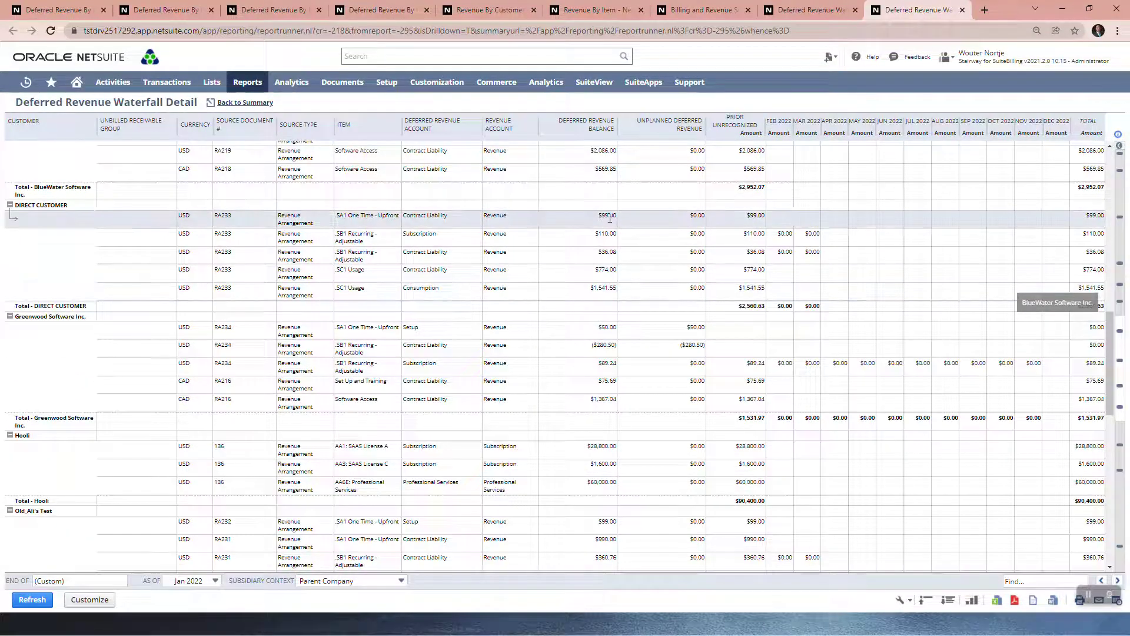
{"action": "scroll", "coordinate": [868, 277], "scroll_direction": "down", "scroll_amount": 4}
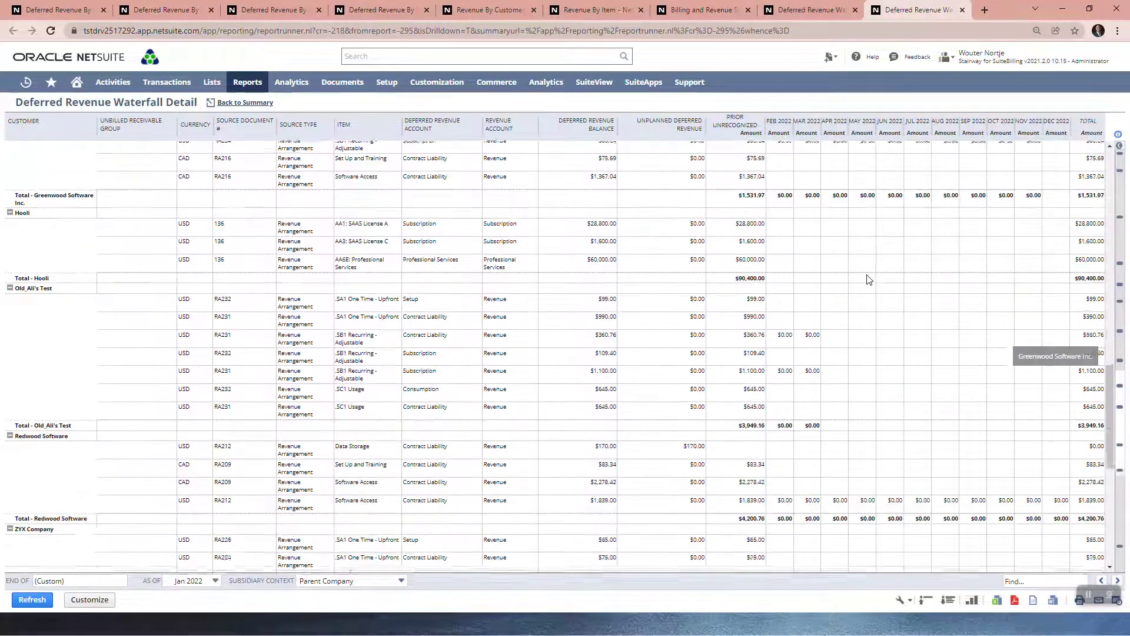
{"action": "scroll", "coordinate": [869, 279], "scroll_direction": "down", "scroll_amount": 5}
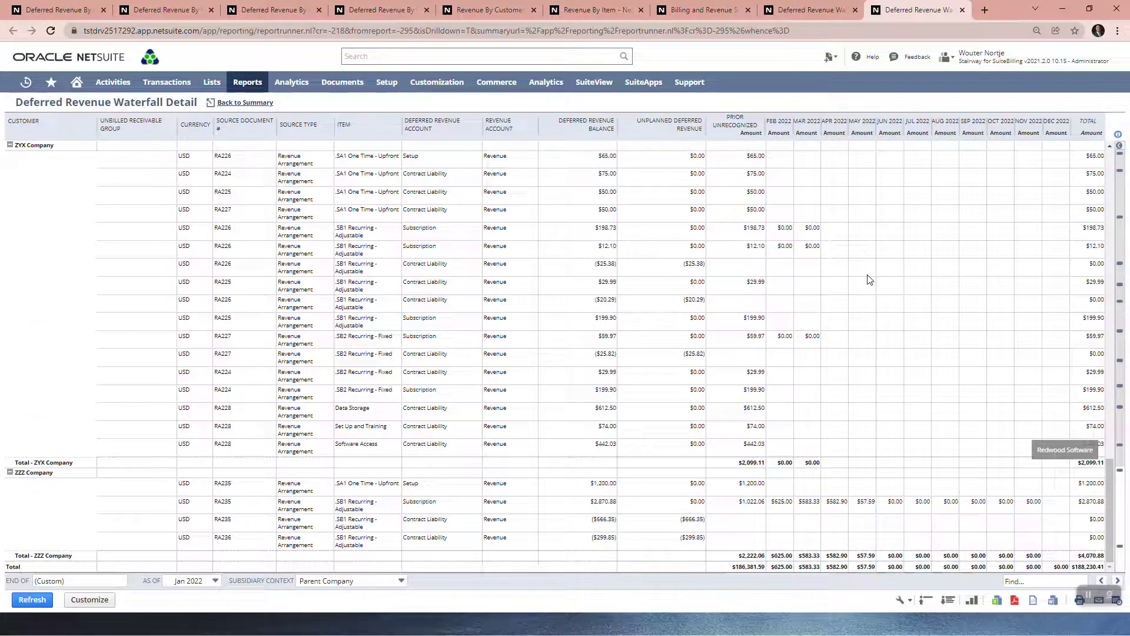
{"action": "scroll", "coordinate": [869, 279], "scroll_direction": "up", "scroll_amount": 9}
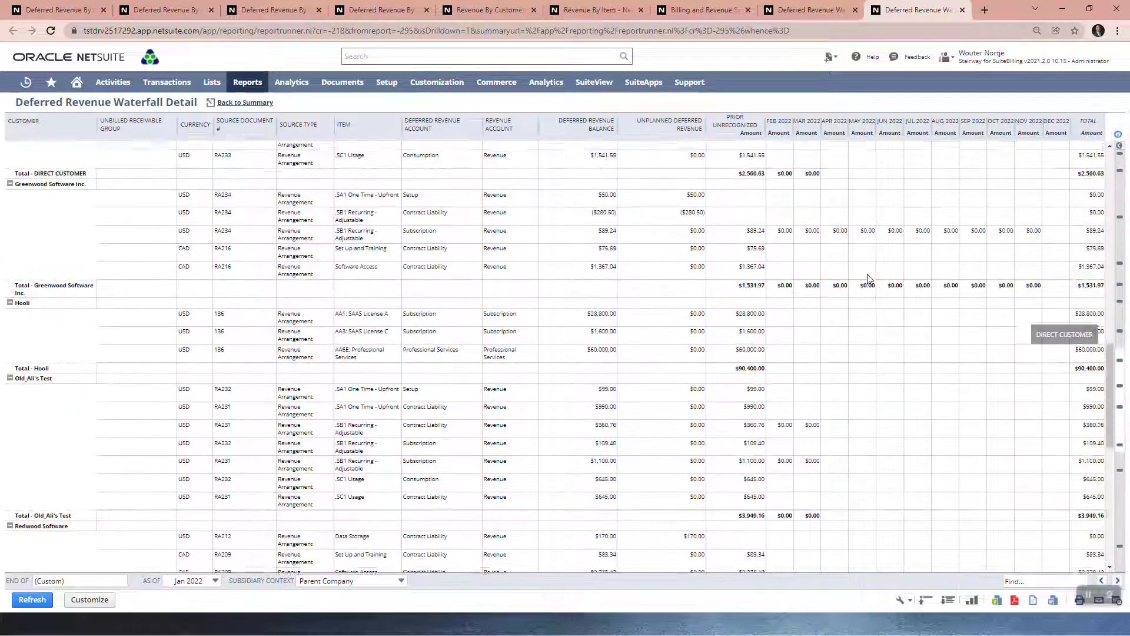
{"action": "scroll", "coordinate": [869, 278], "scroll_direction": "up", "scroll_amount": 10}
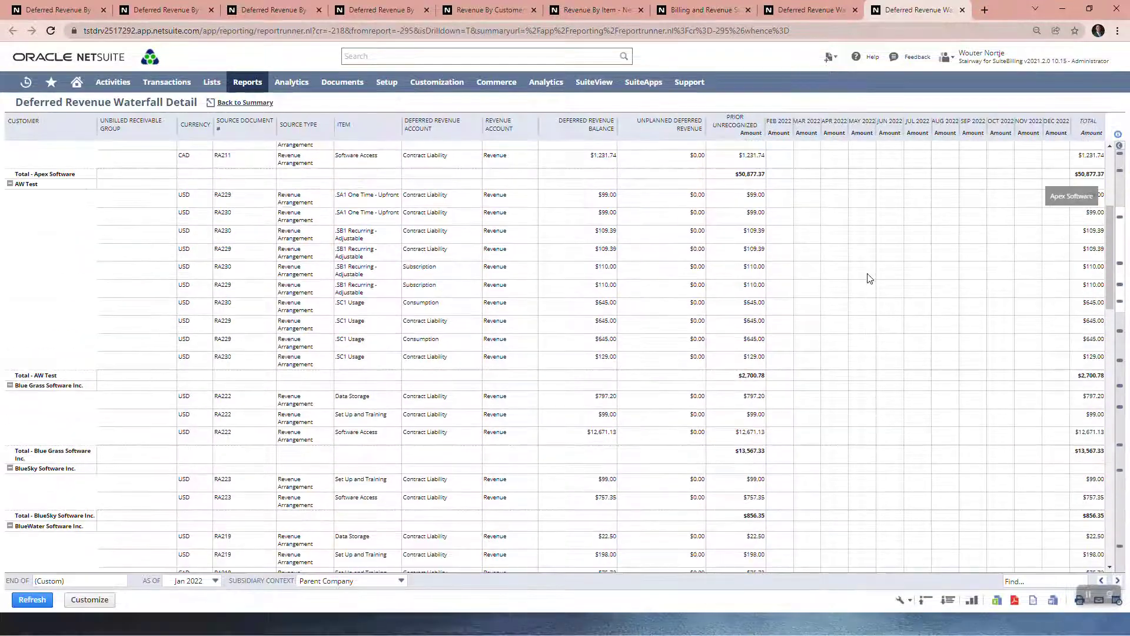
{"action": "scroll", "coordinate": [869, 278], "scroll_direction": "down", "scroll_amount": 8}
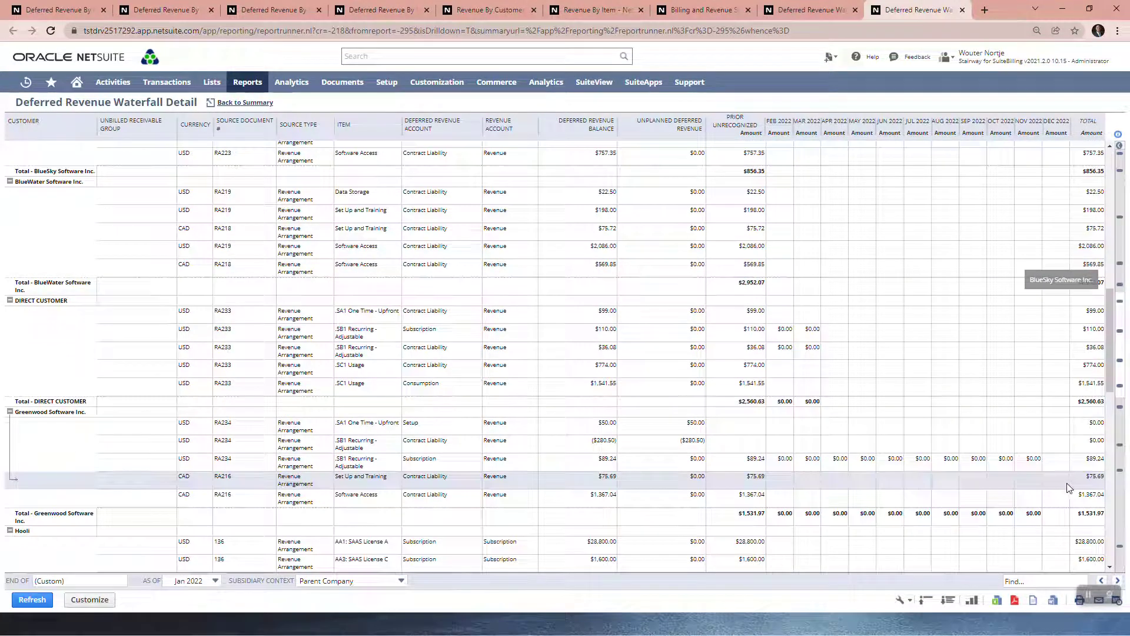
{"action": "key", "text": "alt+Tab"}
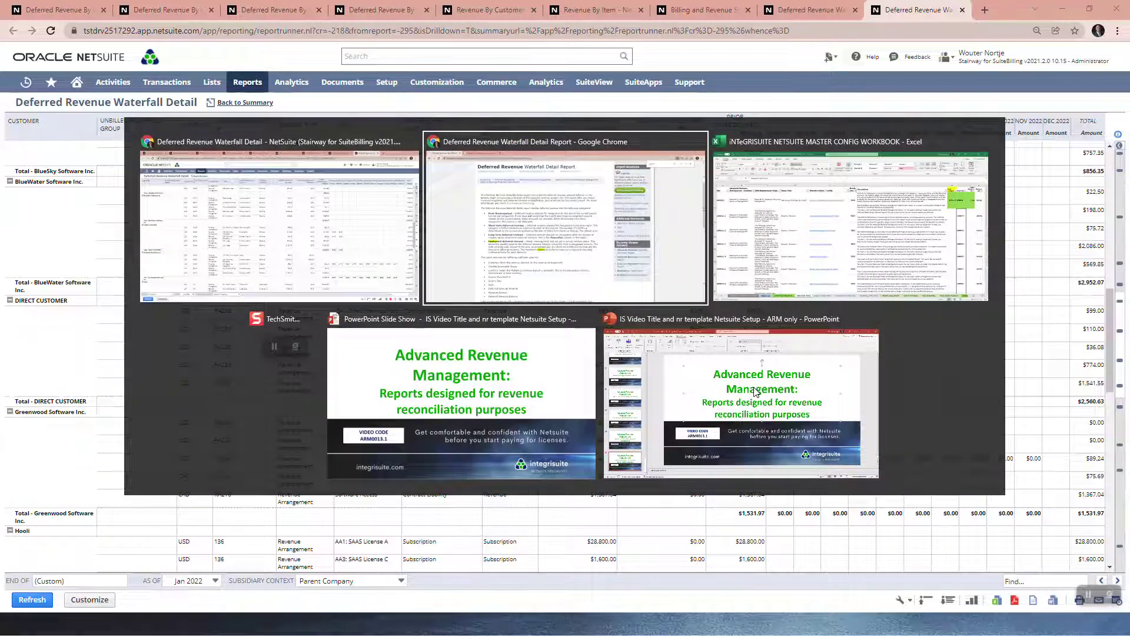
- Check the Excel config workbook's ARM rows, then return to the SuiteAnswers article listing eight reconciliation reports
{"action": "key", "text": "alt+Tab"}
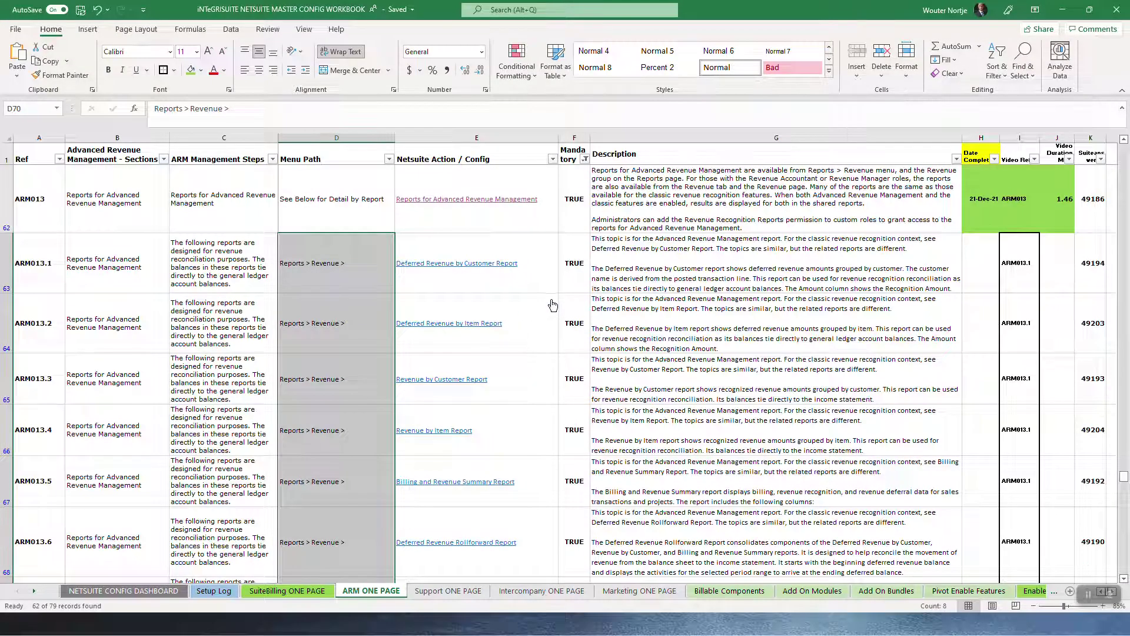
{"action": "key", "text": "alt+Tab"}
{"action": "key", "text": "alt+Tab"}
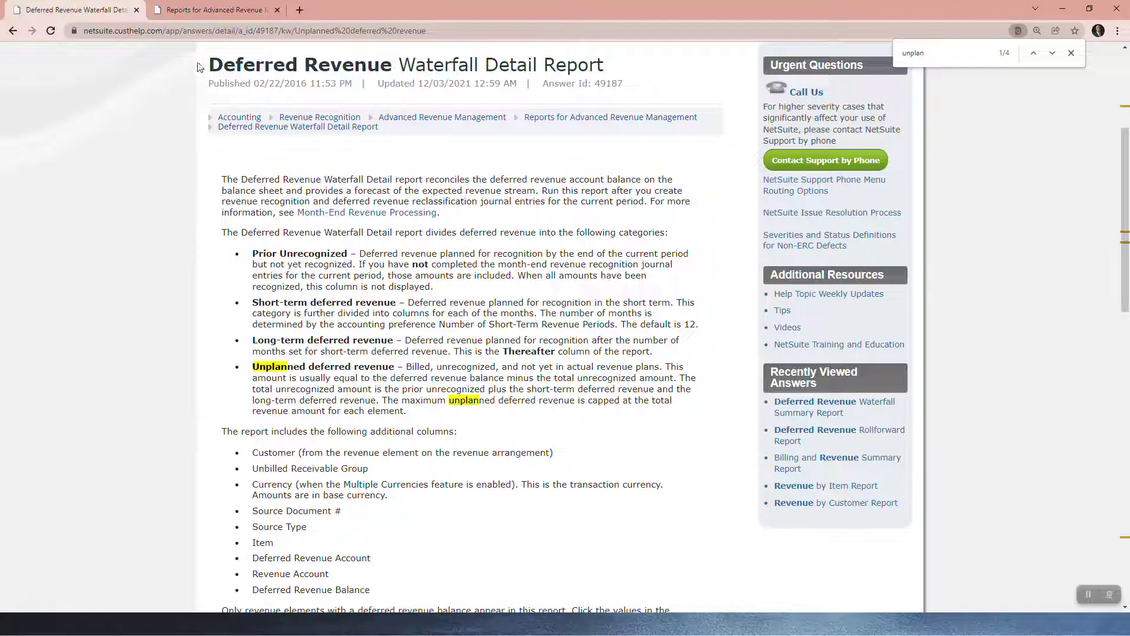
{"action": "left_click", "coordinate": [212, 17]}
{"action": "scroll", "coordinate": [319, 395], "scroll_direction": "down", "scroll_amount": 2}
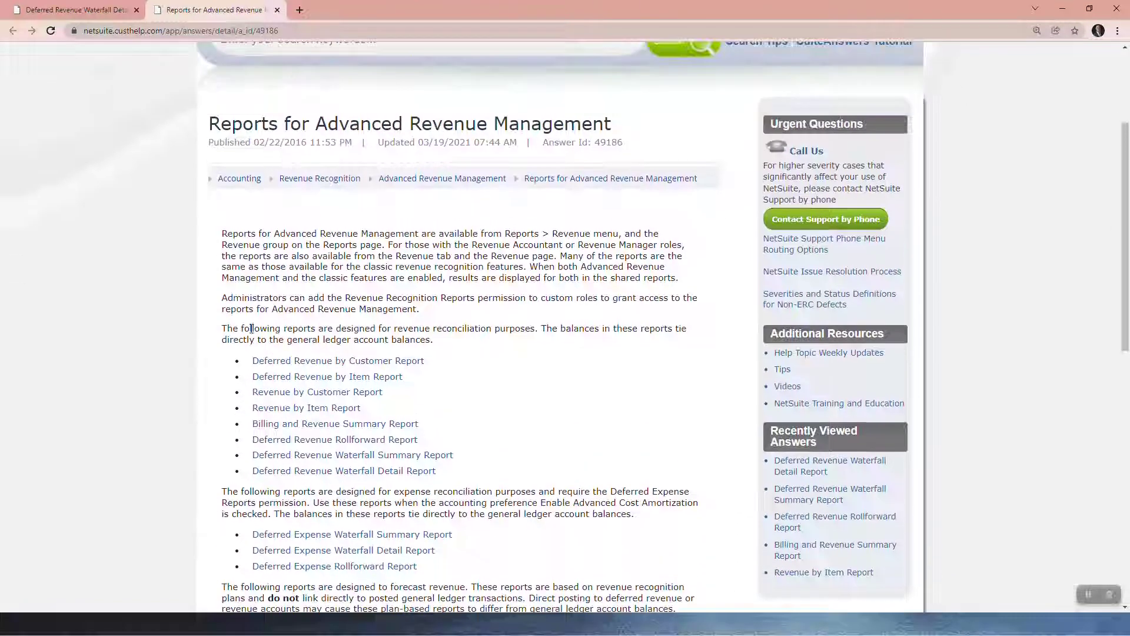